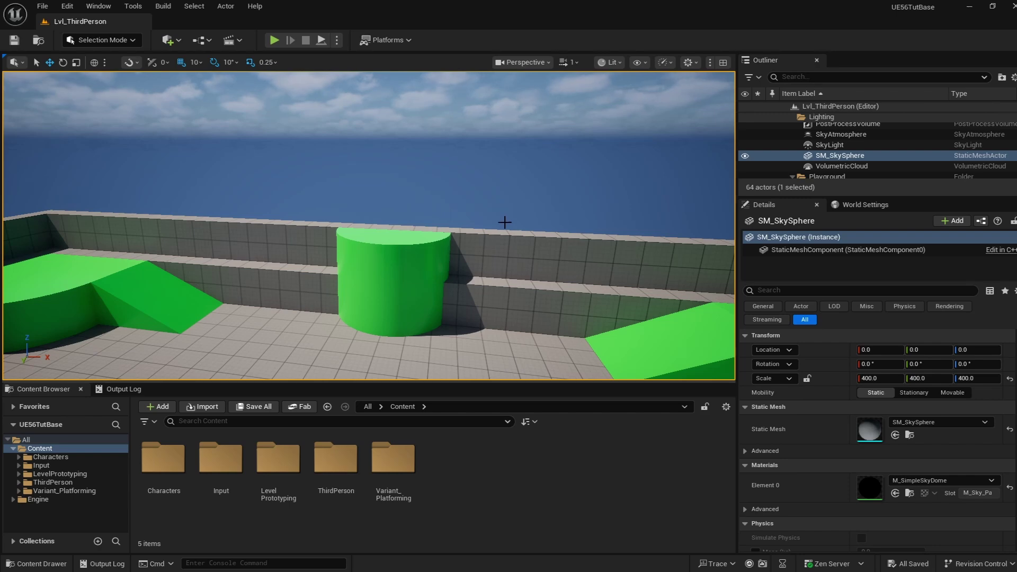
# Move the tall quarter cylinder away from the wall to Y -1300 and raise it to Z 490
pyautogui.click(366, 265)
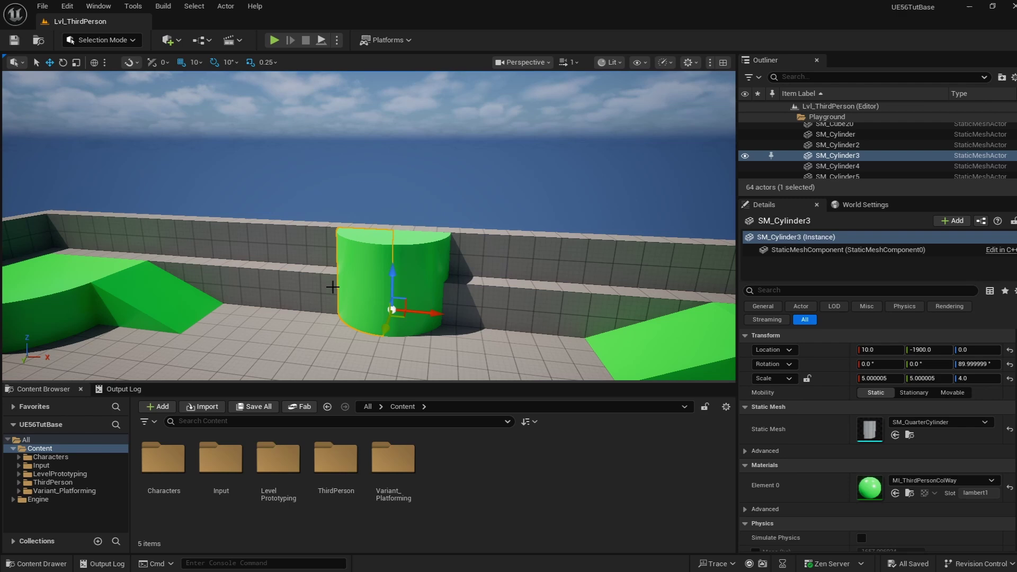
pyautogui.press('a')
pyautogui.moveTo(332, 286); pyautogui.dragTo(424, 280, button='right')
pyautogui.keyDown('alt'); pyautogui.moveTo(273, 290); pyautogui.dragTo(249, 291); pyautogui.keyUp('alt')
pyautogui.moveTo(353, 306); pyautogui.dragTo(457, 360)
pyautogui.moveTo(432, 319); pyautogui.dragTo(450, 319, button='right')
pyautogui.press('w')
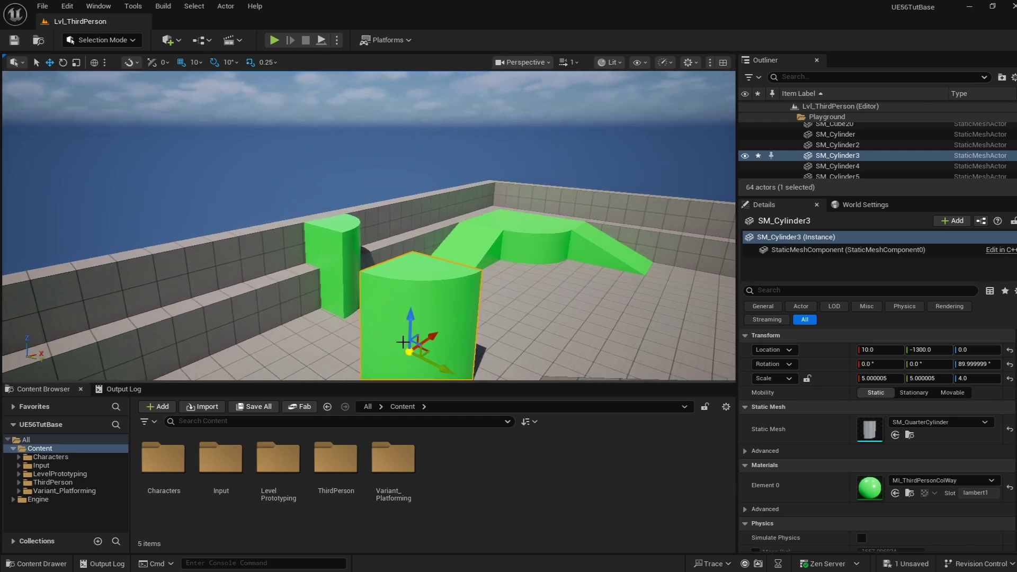
pyautogui.moveTo(411, 333); pyautogui.dragTo(424, 241)
# Switch to Modeling mode, bring up the mesh attribute tools, and look at Edit Materials without applying it
pyautogui.moveTo(424, 241); pyautogui.dragTo(356, 267, button='right')
pyautogui.press('d')
pyautogui.press('s')
pyautogui.press('e')
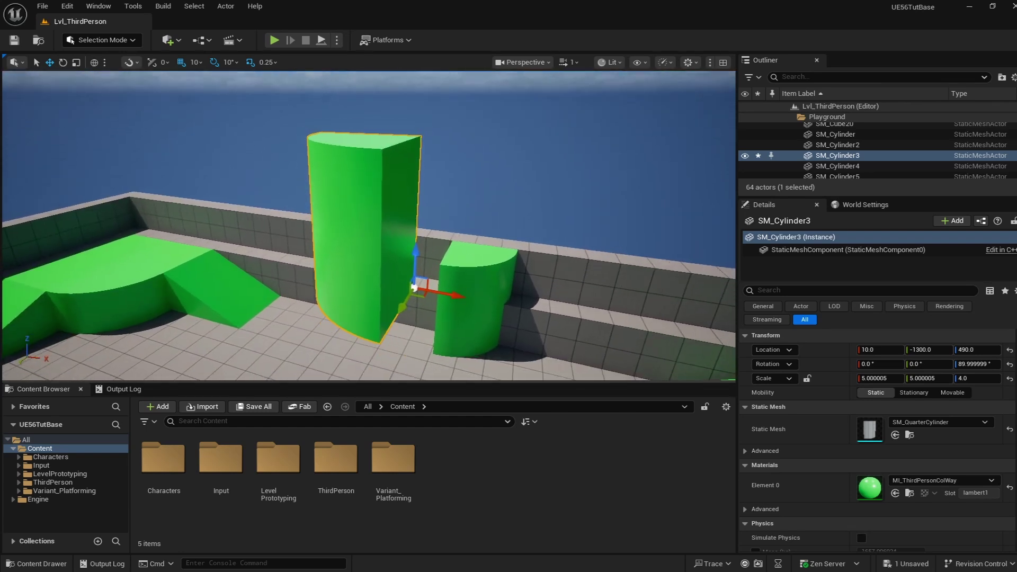
pyautogui.scroll(3, 356, 267)
pyautogui.press('w')
pyautogui.moveTo(355, 266); pyautogui.dragTo(425, 245, button='right')
pyautogui.press('d')
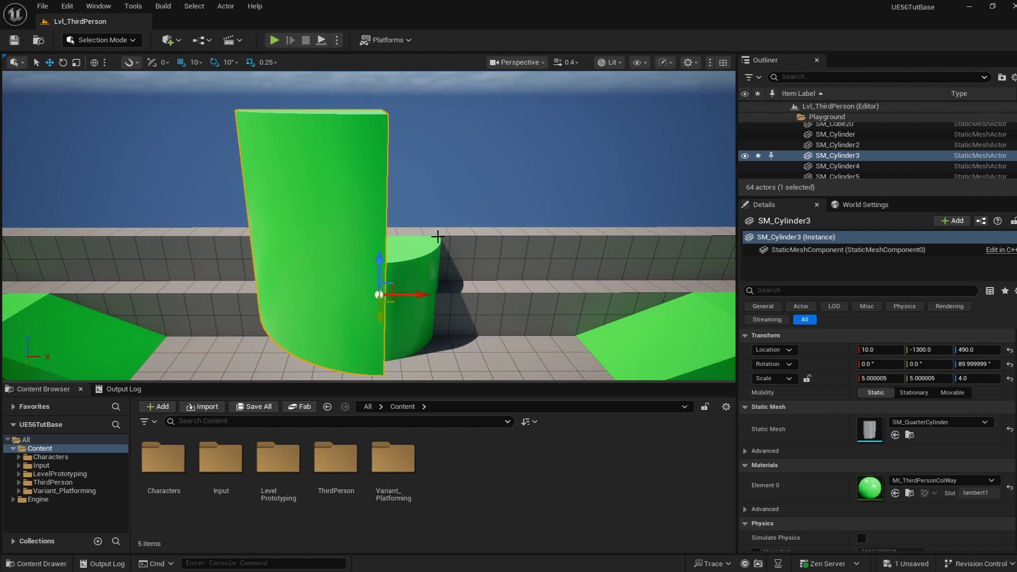
pyautogui.click(127, 42)
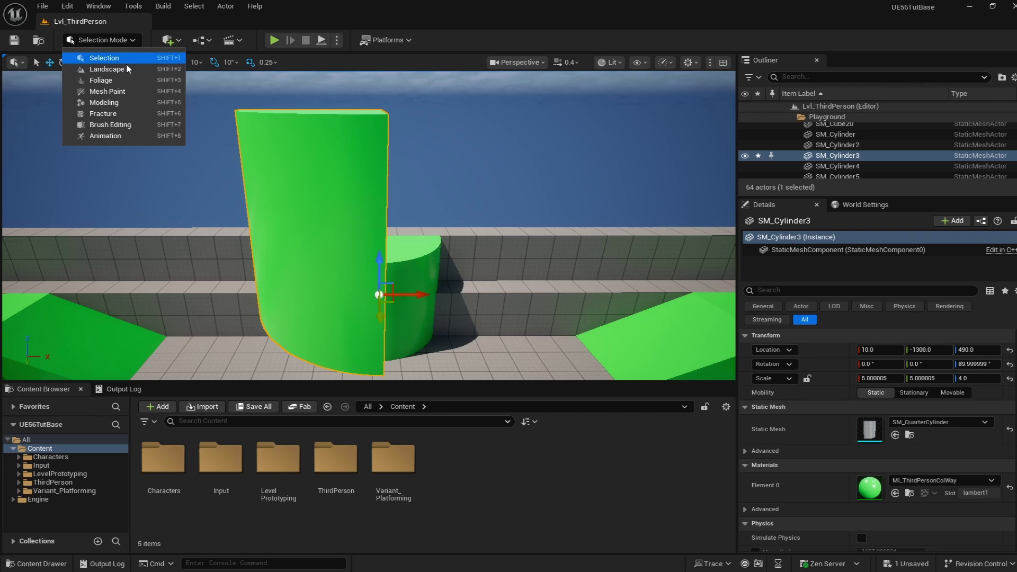
pyautogui.click(123, 98)
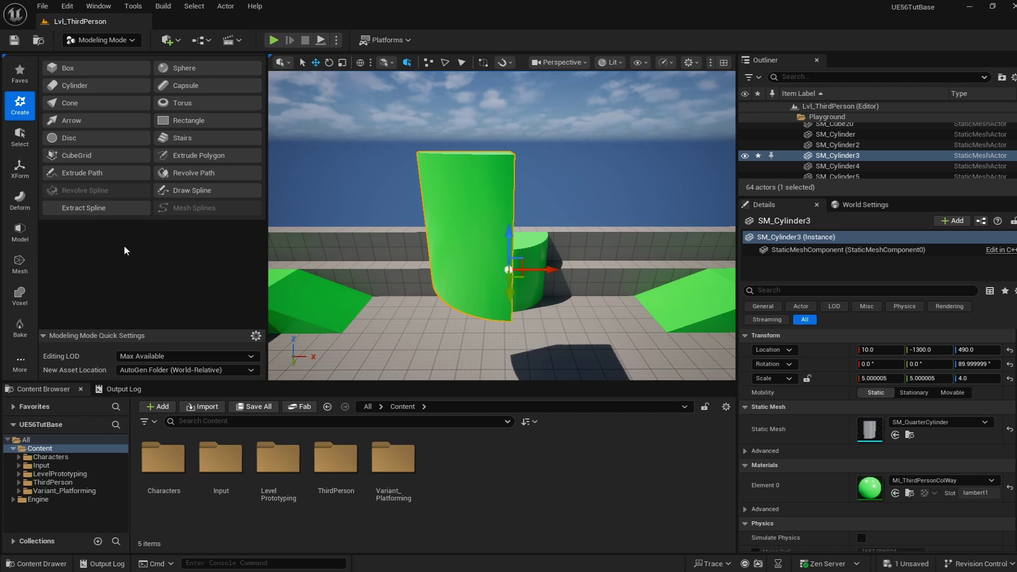
pyautogui.click(21, 366)
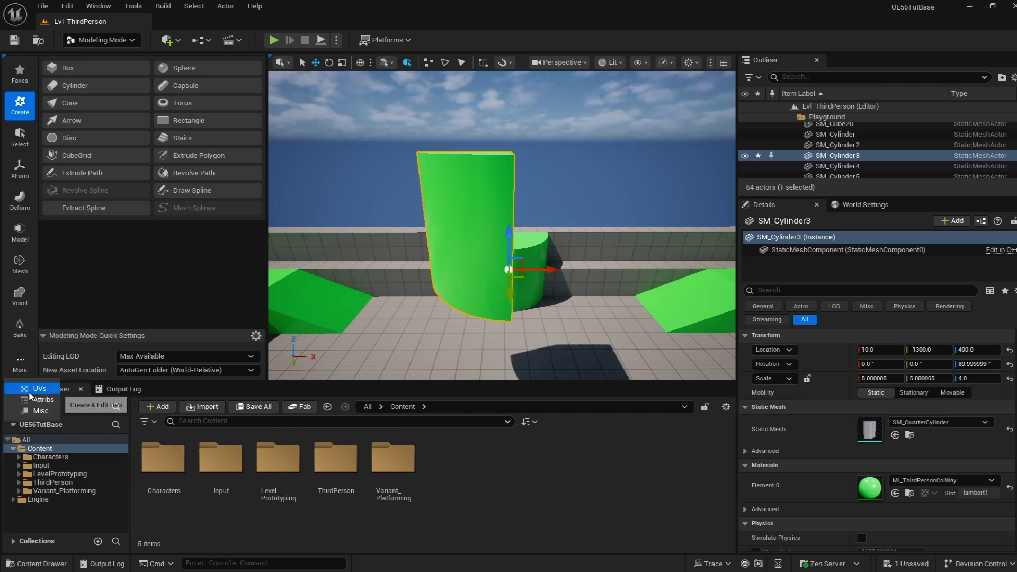
pyautogui.click(31, 400)
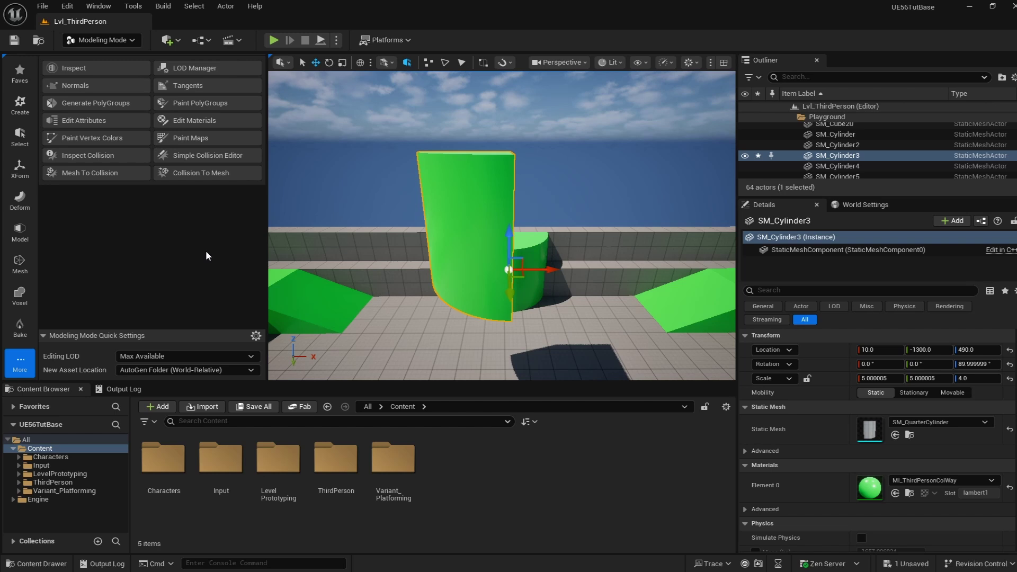
pyautogui.click(214, 122)
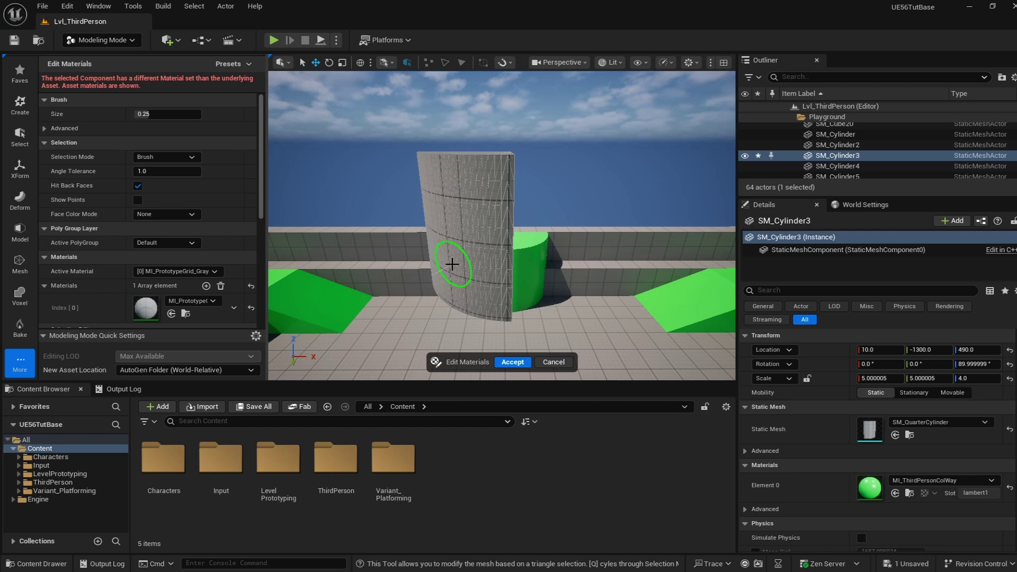
pyautogui.click(553, 361)
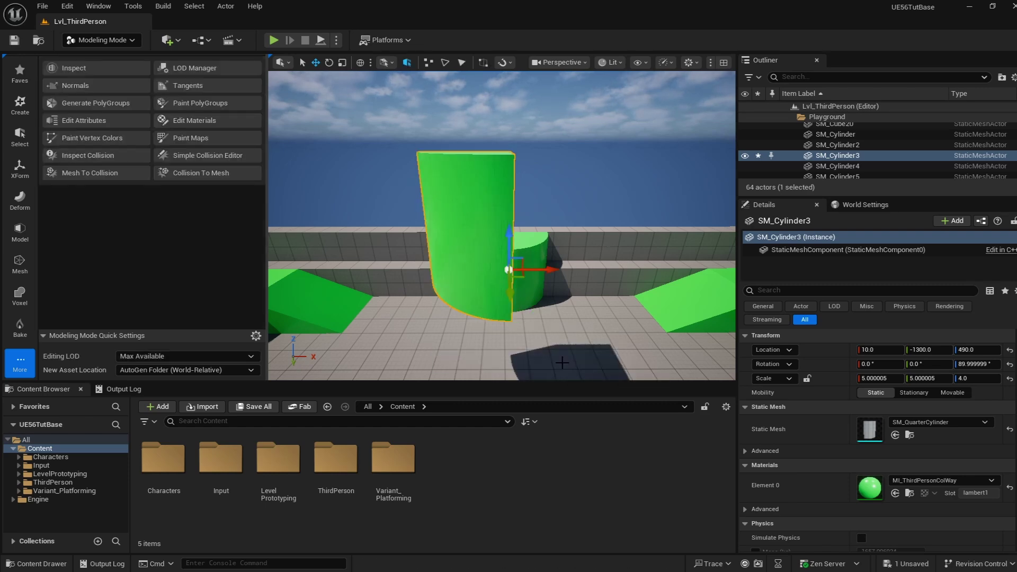
# Start Paint PolyGroups on the raised quarter cylinder and paint group 1 around its upper rim
pyautogui.click(195, 104)
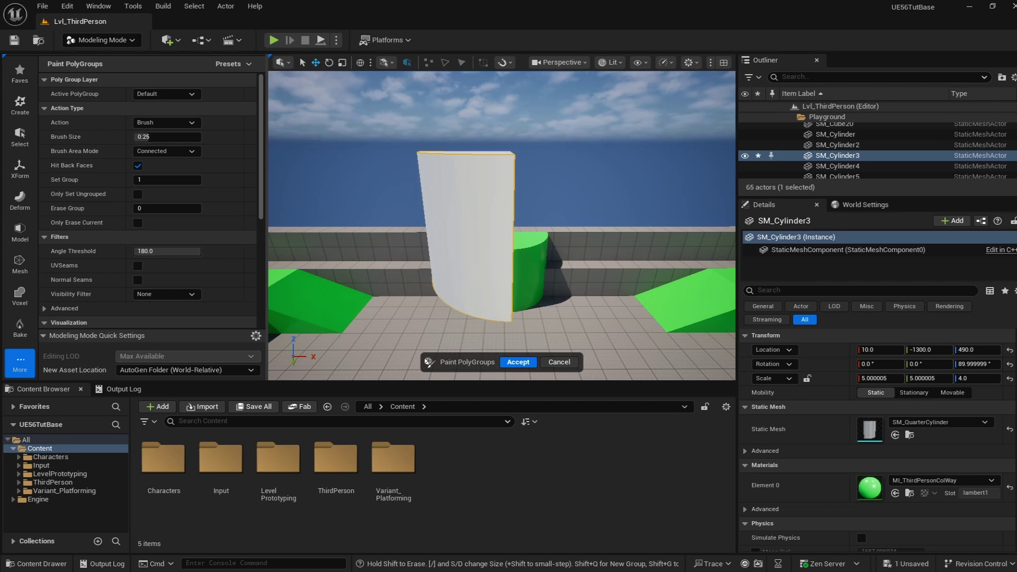
pyautogui.moveTo(403, 180); pyautogui.dragTo(352, 212, button='right')
pyautogui.press('d')
pyautogui.press('d')
pyautogui.press('e')
pyautogui.moveTo(328, 159); pyautogui.dragTo(348, 201, button='right')
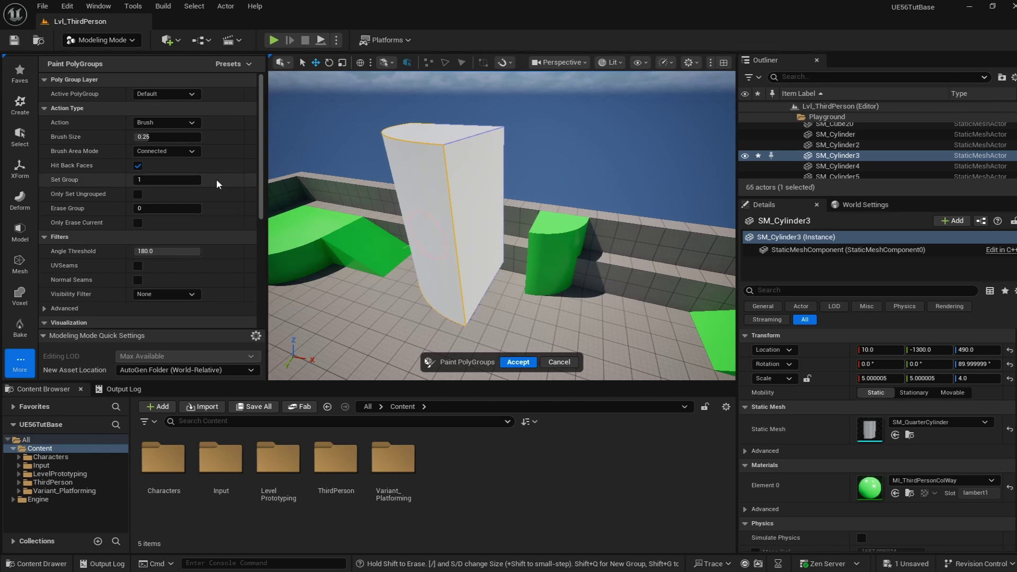
pyautogui.click(416, 140)
pyautogui.moveTo(417, 140)
pyautogui.mouseDown()
pyautogui.moveTo(404, 131)
pyautogui.moveTo(407, 147)
pyautogui.mouseUp()
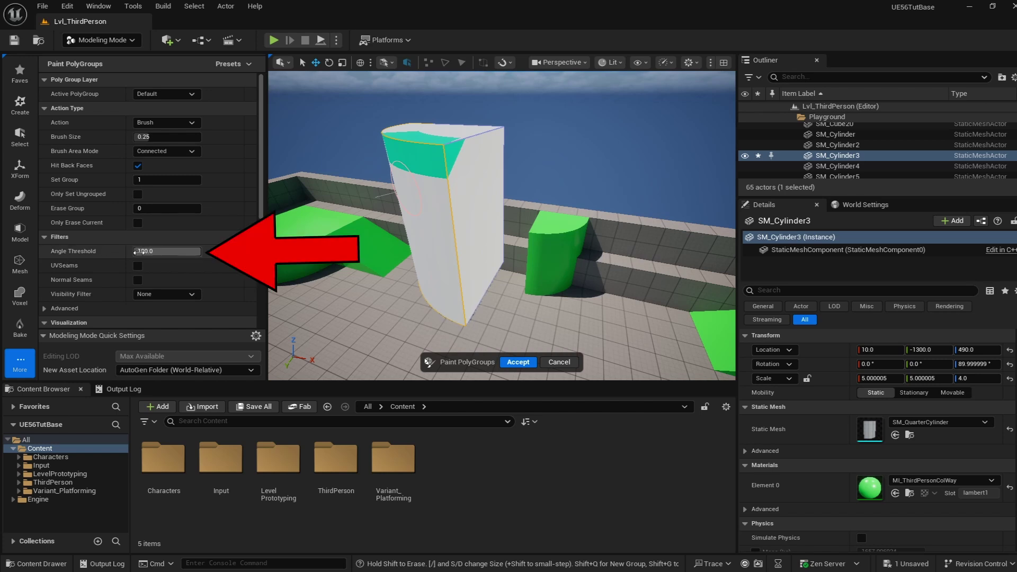
# Set the brush's angle threshold to 45 and paint group 1 across the quarter cylinder's top face
pyautogui.click(159, 251)
pyautogui.click(211, 253)
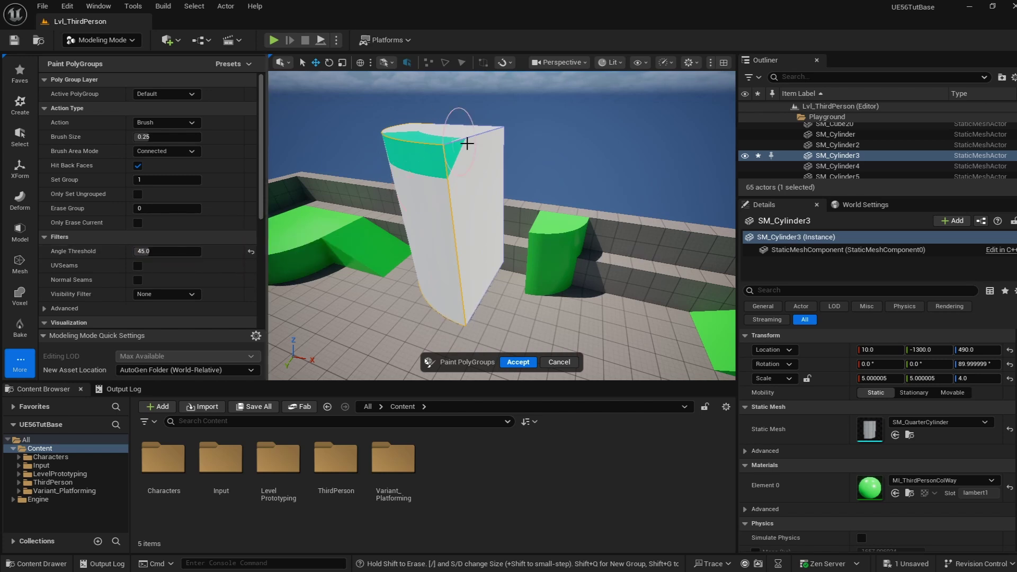
pyautogui.click(470, 134)
pyautogui.moveTo(469, 134)
pyautogui.mouseDown()
pyautogui.moveTo(435, 125)
pyautogui.moveTo(420, 136)
pyautogui.moveTo(424, 151)
pyautogui.mouseUp()
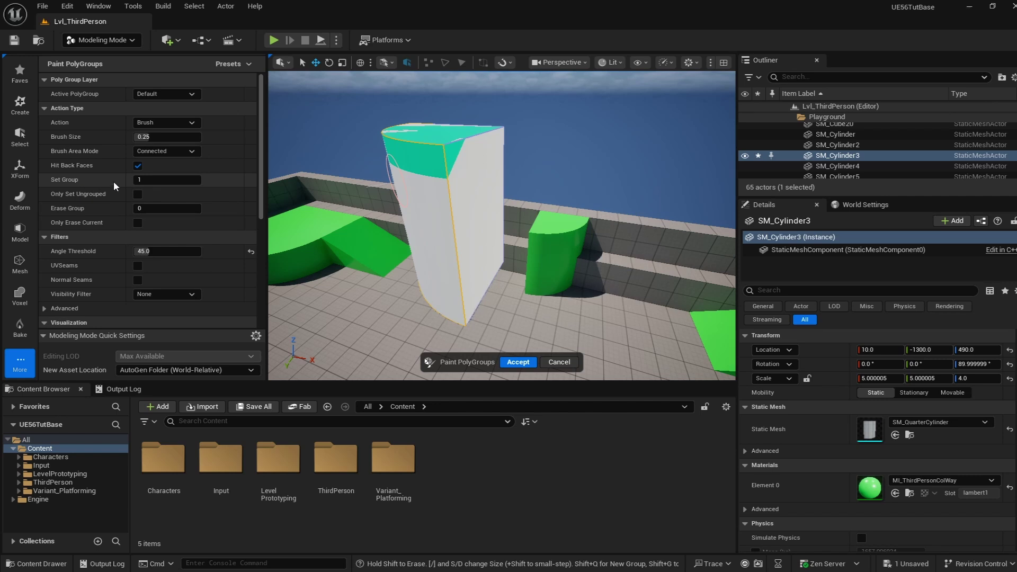
# Paint over the quarter cylinder's top face with group 0 and return the Set Group value to 1
pyautogui.write('0')
pyautogui.press('Return')
pyautogui.moveTo(349, 197); pyautogui.dragTo(357, 233, button='right')
pyautogui.click(403, 166)
pyautogui.moveTo(403, 167)
pyautogui.mouseDown()
pyautogui.moveTo(461, 179)
pyautogui.moveTo(461, 207)
pyautogui.moveTo(443, 233)
pyautogui.moveTo(399, 204)
pyautogui.moveTo(392, 173)
pyautogui.moveTo(413, 214)
pyautogui.mouseUp()
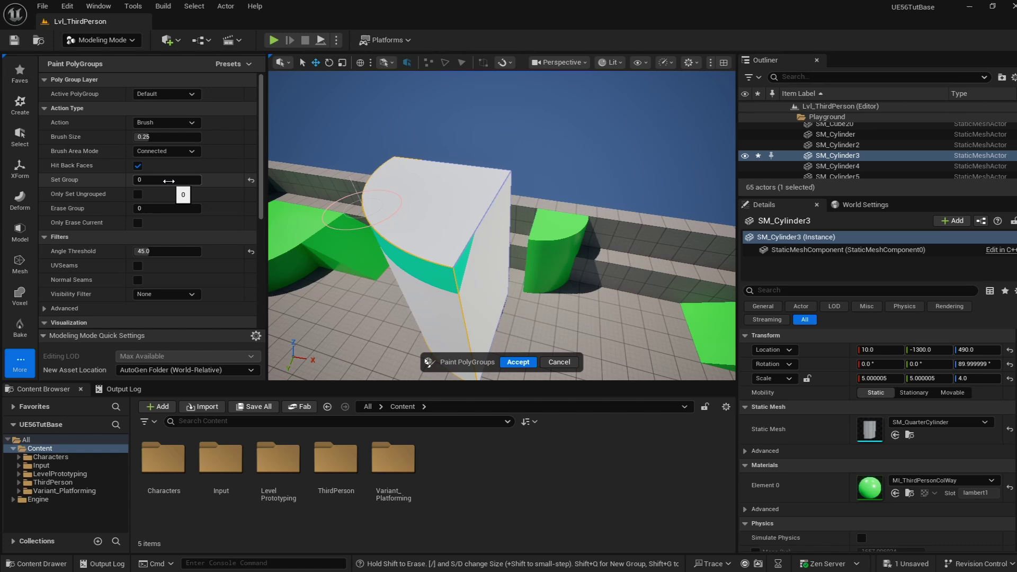
pyautogui.moveTo(169, 181); pyautogui.dragTo(173, 181)
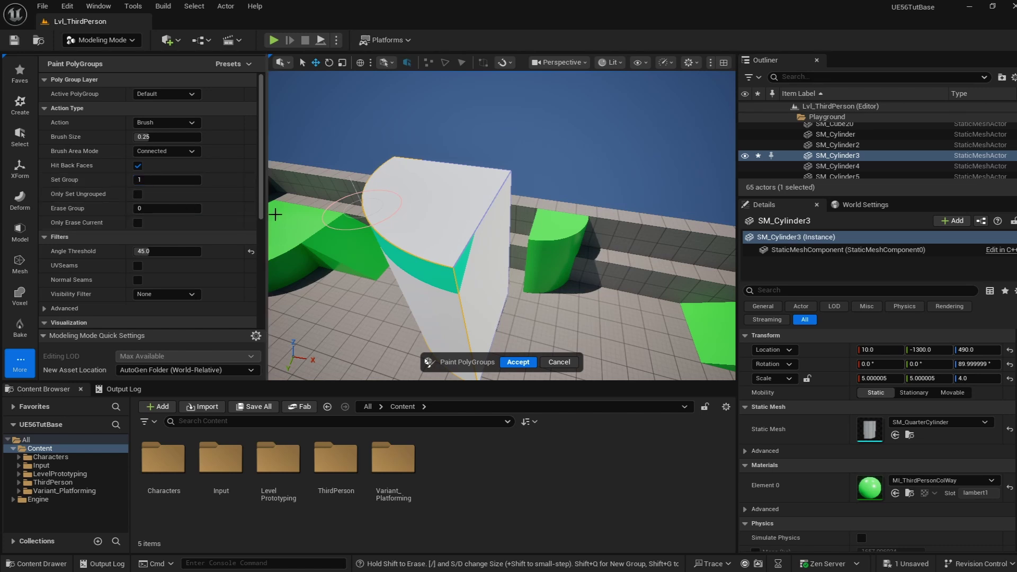
# Set the paint group to 2 and paint the quarter cylinder's entire curved side
pyautogui.press('d')
pyautogui.moveTo(297, 219)
pyautogui.mouseDown(button='right')
pyautogui.moveTo(228, 206)
pyautogui.moveTo(216, 190)
pyautogui.mouseUp(button='right')
pyautogui.press('q')
pyautogui.moveTo(393, 157)
pyautogui.mouseDown()
pyautogui.moveTo(496, 160)
pyautogui.moveTo(475, 225)
pyautogui.moveTo(474, 286)
pyautogui.moveTo(466, 303)
pyautogui.moveTo(419, 313)
pyautogui.moveTo(424, 329)
pyautogui.moveTo(420, 270)
pyautogui.mouseUp()
pyautogui.press('e')
pyautogui.moveTo(420, 270); pyautogui.dragTo(437, 313, button='right')
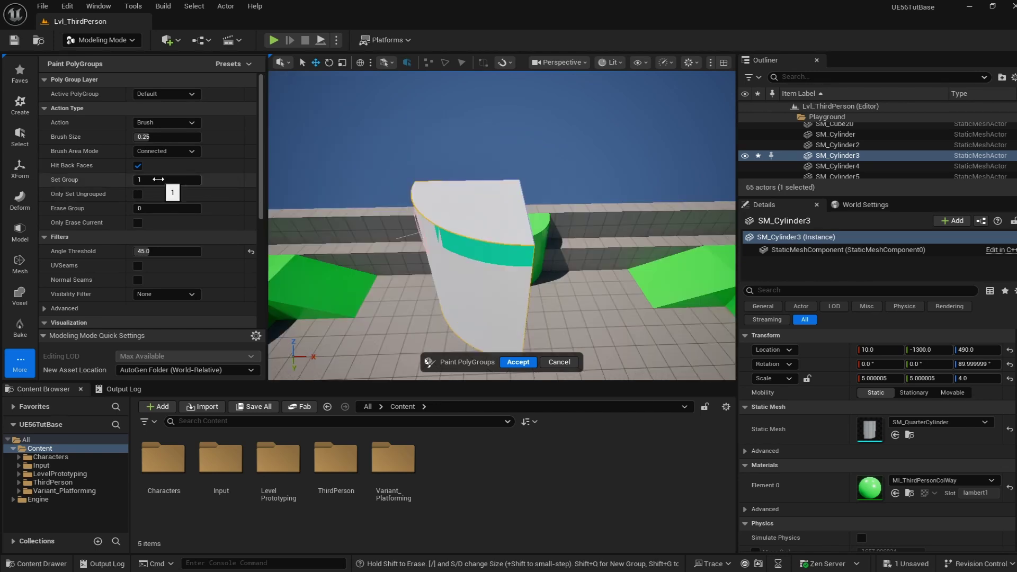
pyautogui.click(171, 180)
pyautogui.write('2')
pyautogui.moveTo(448, 257)
pyautogui.keyDown('alt'); pyautogui.mouseDown()
pyautogui.moveTo(517, 265)
pyautogui.moveTo(452, 252)
pyautogui.mouseUp(); pyautogui.keyUp('alt')
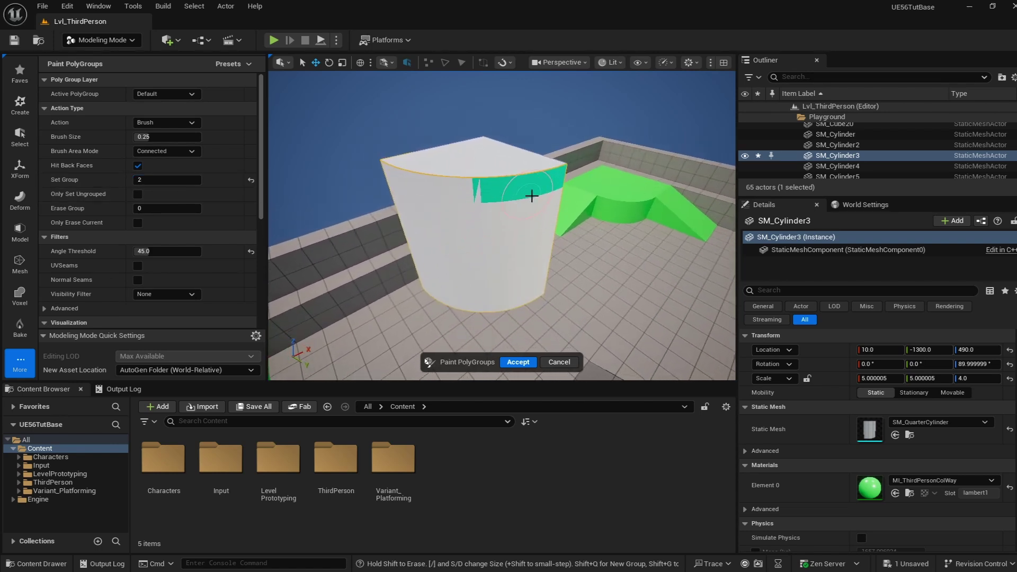
pyautogui.moveTo(531, 196)
pyautogui.mouseDown()
pyautogui.moveTo(540, 195)
pyautogui.moveTo(399, 193)
pyautogui.moveTo(551, 188)
pyautogui.moveTo(395, 186)
pyautogui.moveTo(424, 213)
pyautogui.moveTo(416, 223)
pyautogui.mouseUp()
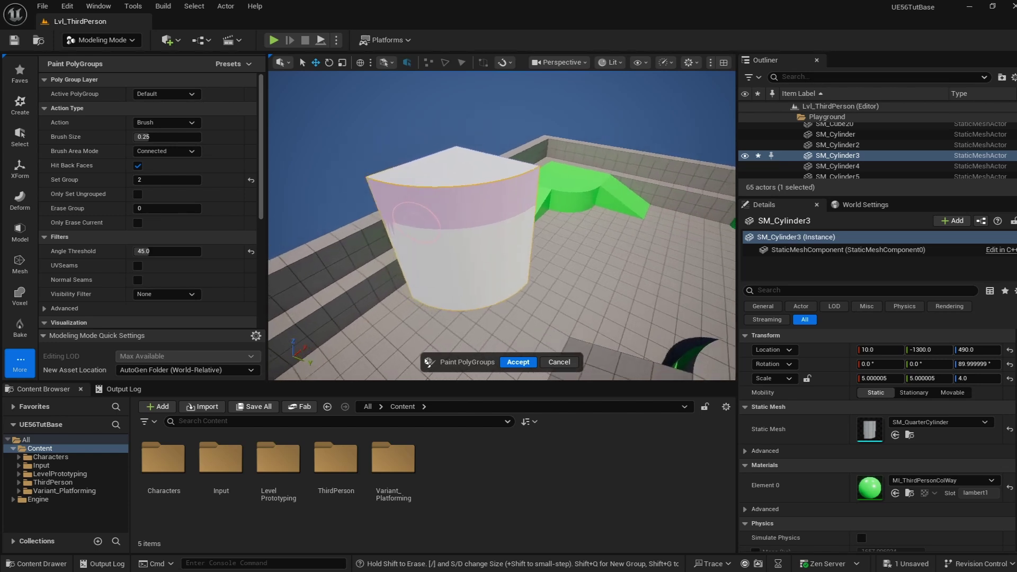
pyautogui.moveTo(416, 223); pyautogui.dragTo(409, 185, button='right')
pyautogui.moveTo(373, 161)
pyautogui.mouseDown()
pyautogui.moveTo(535, 152)
pyautogui.moveTo(529, 216)
pyautogui.moveTo(402, 249)
pyautogui.mouseUp()
pyautogui.keyDown('alt'); pyautogui.moveTo(402, 249); pyautogui.dragTo(459, 206); pyautogui.keyUp('alt')
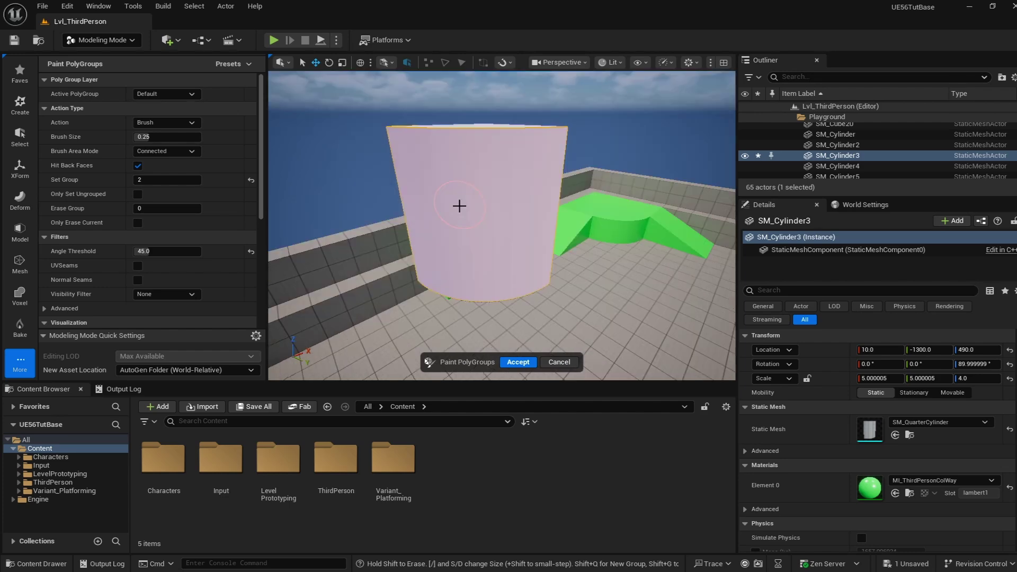
# Set the paint group to 3 and paint the flat back side of the quarter cylinder
pyautogui.click(159, 180)
pyautogui.write('3')
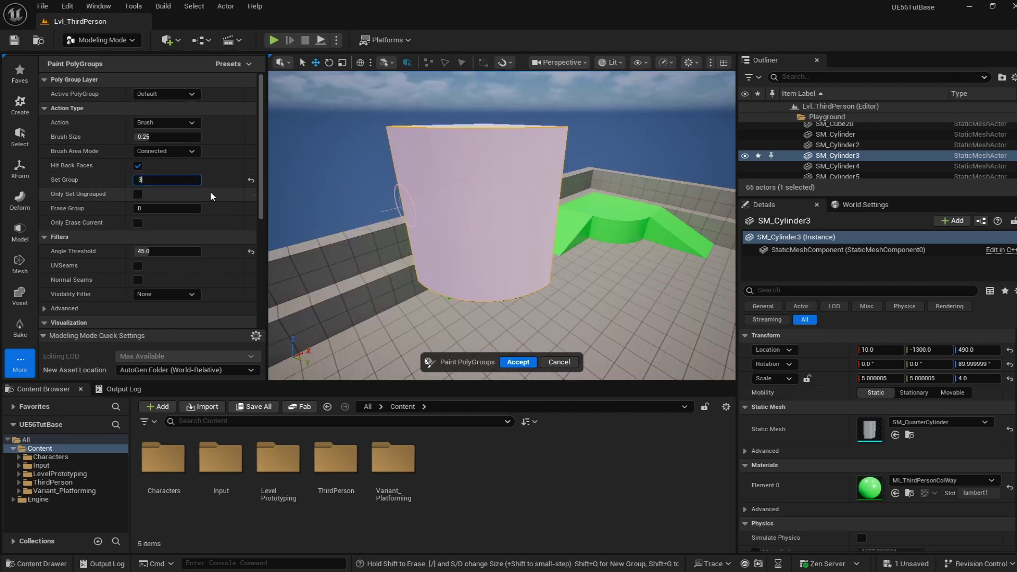
pyautogui.press('a')
pyautogui.moveTo(338, 195); pyautogui.dragTo(508, 178, button='right')
pyautogui.moveTo(476, 149)
pyautogui.mouseDown()
pyautogui.moveTo(552, 180)
pyautogui.moveTo(554, 315)
pyautogui.moveTo(478, 311)
pyautogui.moveTo(502, 212)
pyautogui.mouseUp()
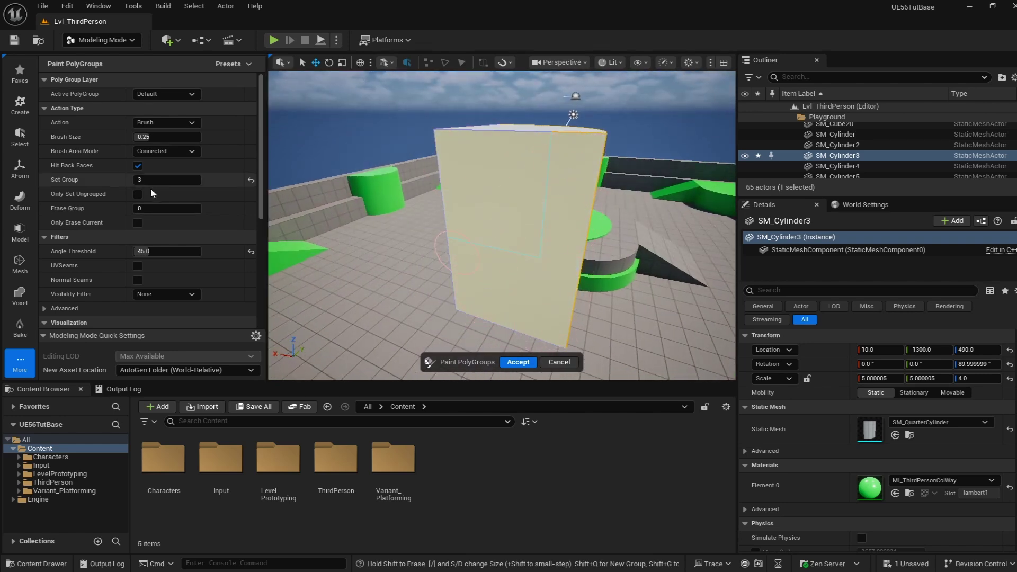
# Paint the quarter cylinder's bottom face with group 4 and accept the painted PolyGroups
pyautogui.write('4')
pyautogui.keyDown('alt'); pyautogui.moveTo(537, 250); pyautogui.dragTo(529, 190); pyautogui.keyUp('alt')
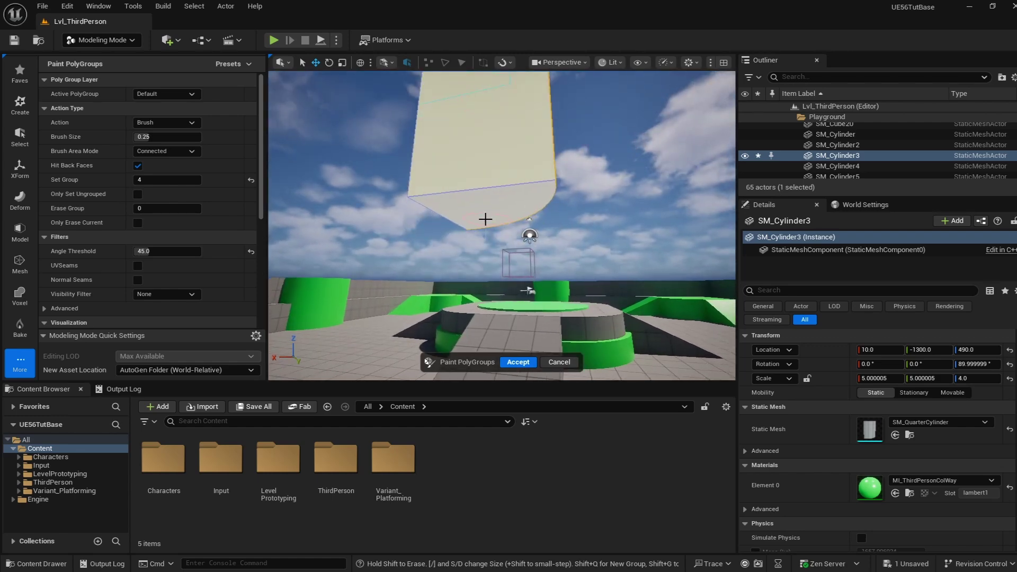
pyautogui.moveTo(485, 219)
pyautogui.mouseDown()
pyautogui.moveTo(472, 209)
pyautogui.moveTo(520, 198)
pyautogui.moveTo(502, 207)
pyautogui.mouseUp()
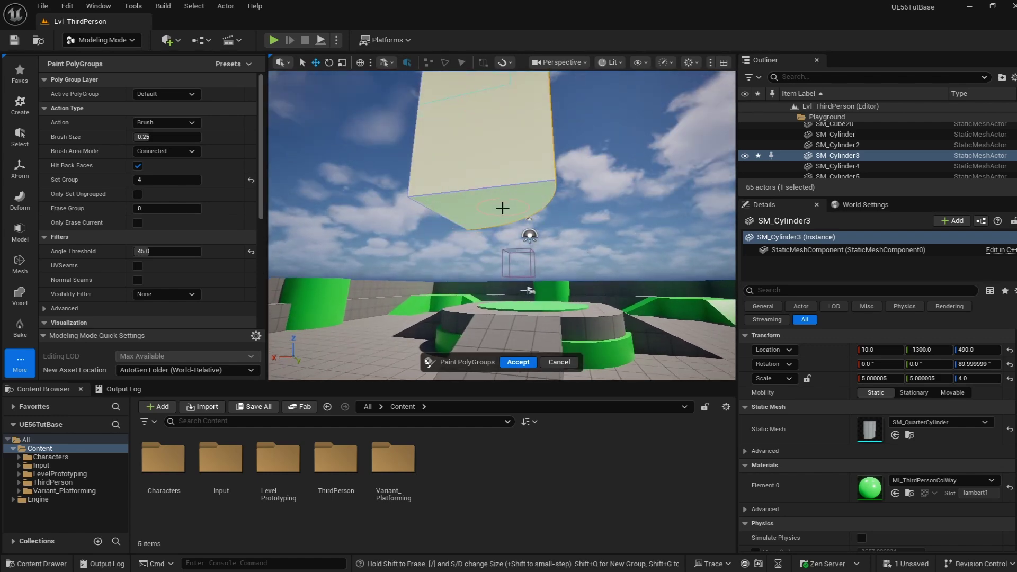
pyautogui.moveTo(497, 210)
pyautogui.mouseDown(button='right')
pyautogui.moveTo(501, 265)
pyautogui.moveTo(498, 215)
pyautogui.mouseUp(button='right')
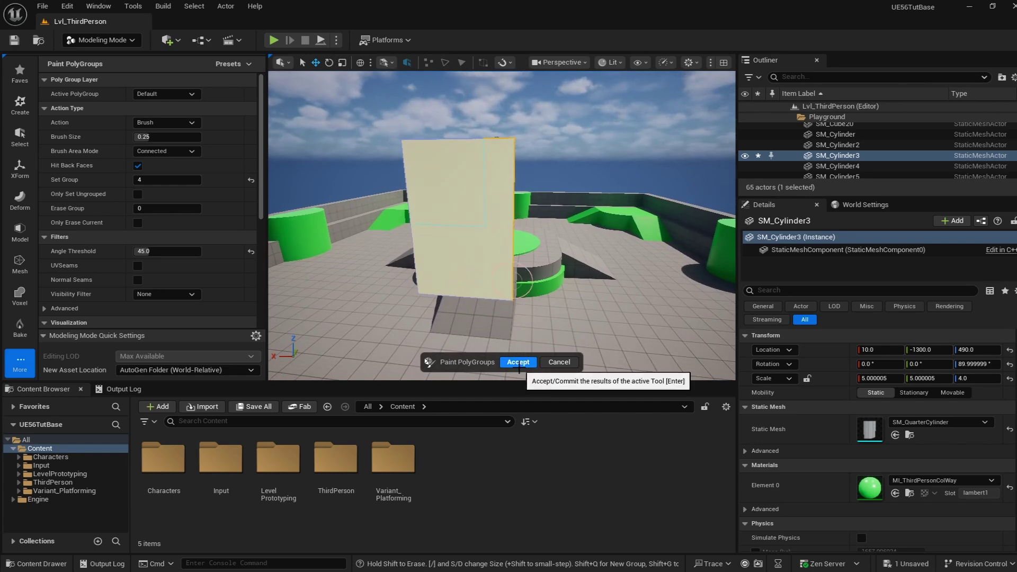
pyautogui.click(519, 363)
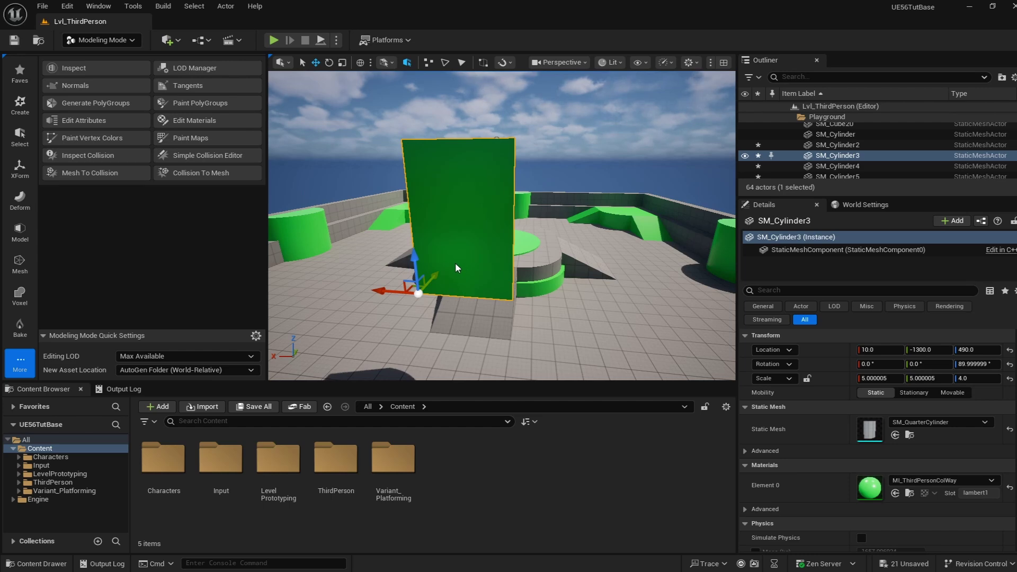
pyautogui.click(231, 102)
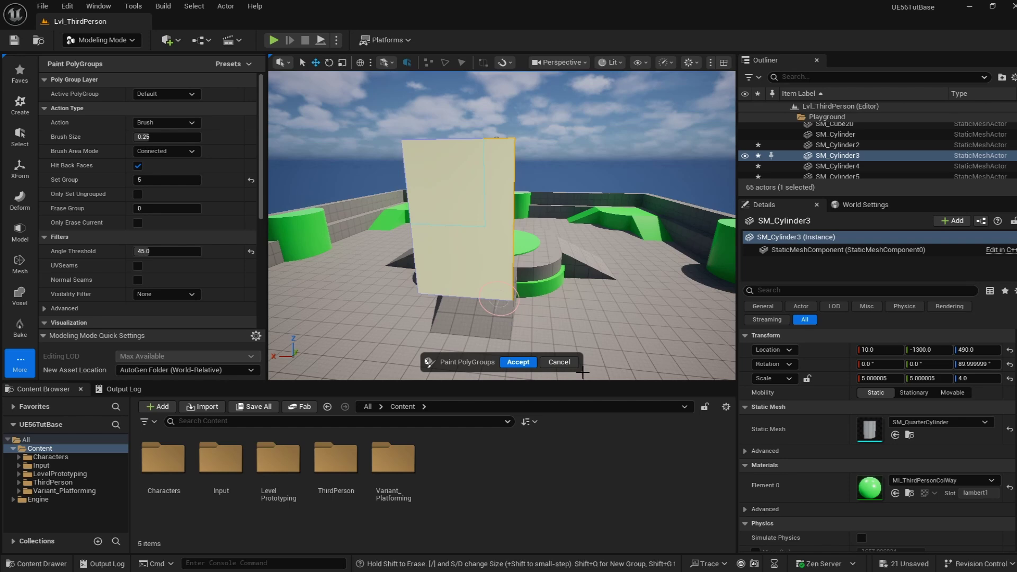
pyautogui.click(565, 364)
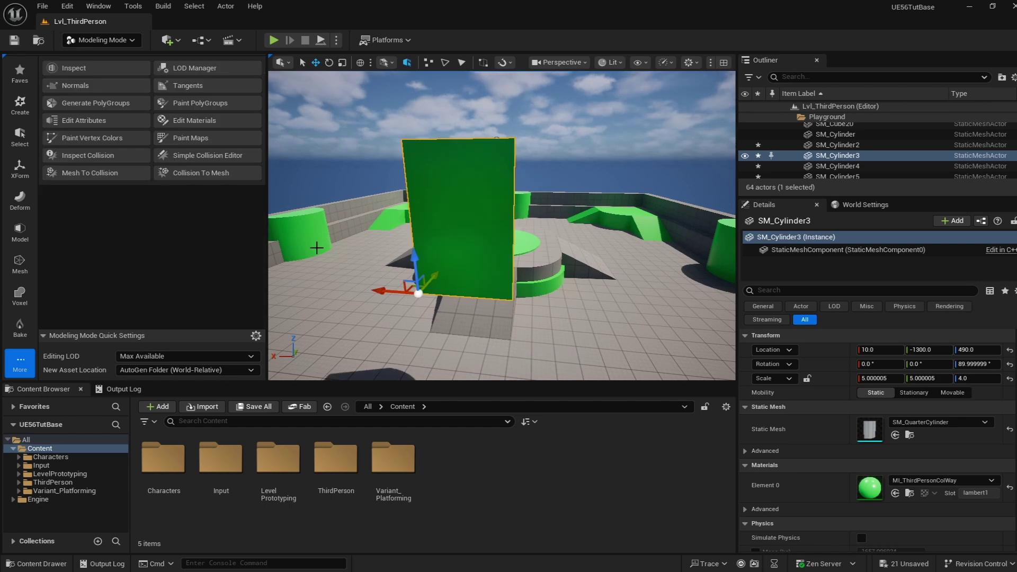
# Start Edit Materials on the quarter cylinder and set the selection mode to All in Group
pyautogui.click(217, 120)
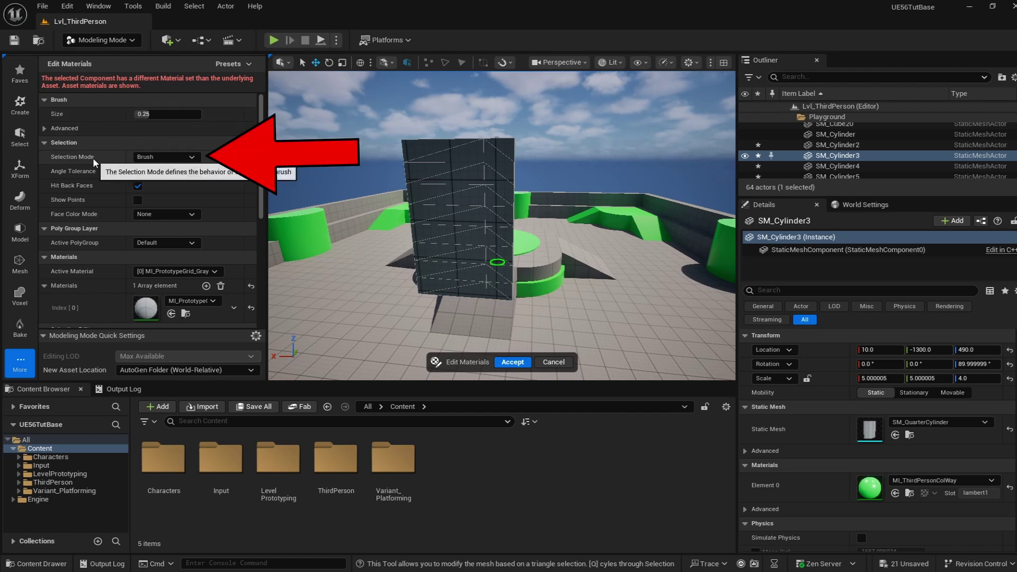
pyautogui.click(143, 158)
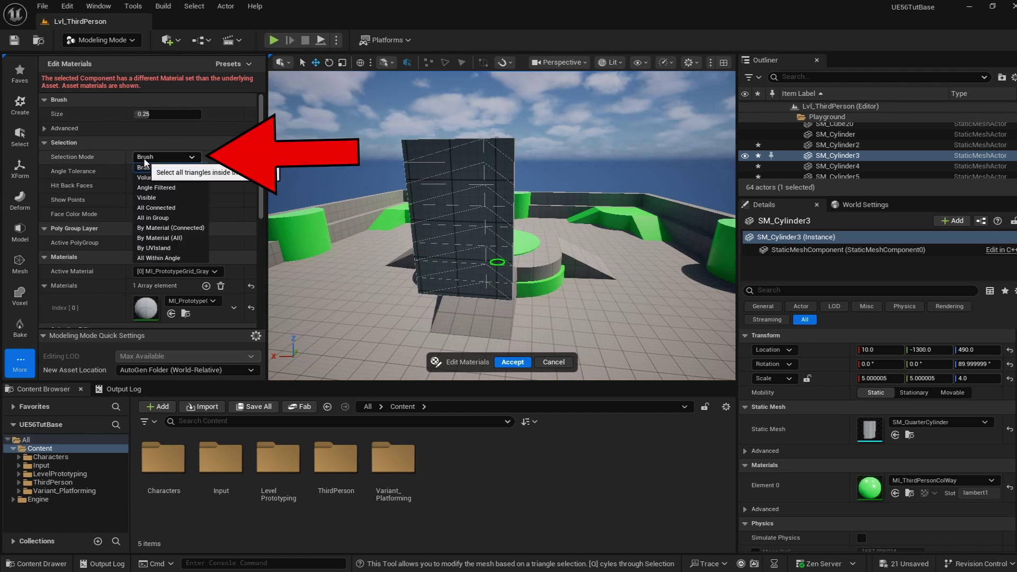
pyautogui.click(159, 217)
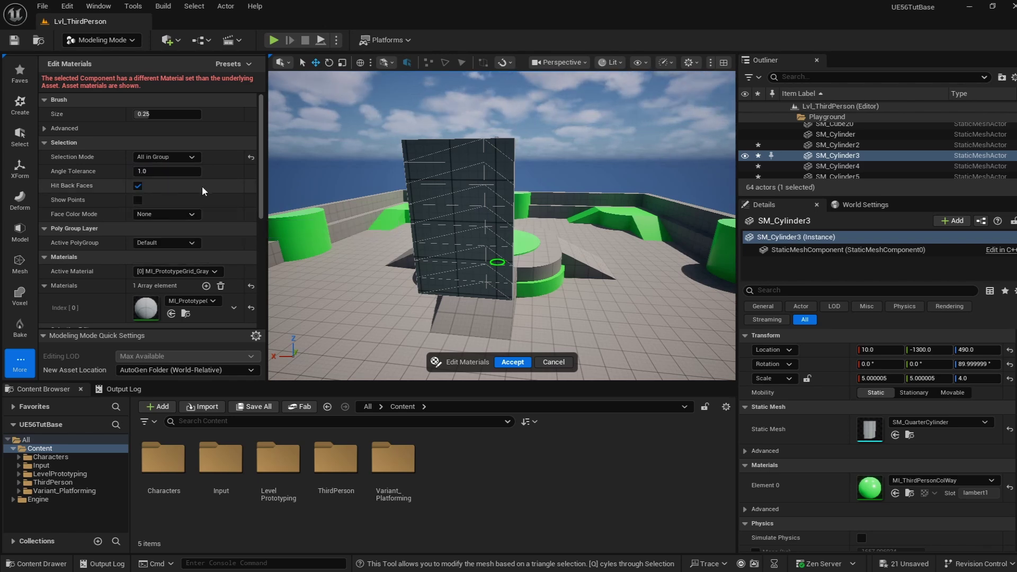
# Switch the selection mode to Brush and select triangles on the upper part of the flat back side
pyautogui.click(191, 157)
pyautogui.click(174, 166)
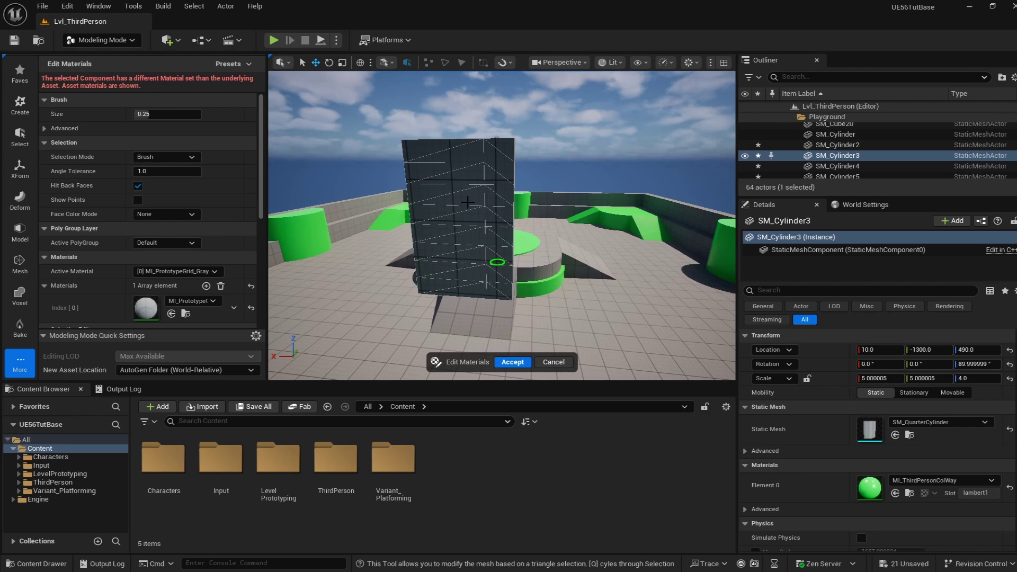
pyautogui.moveTo(447, 174); pyautogui.dragTo(455, 231)
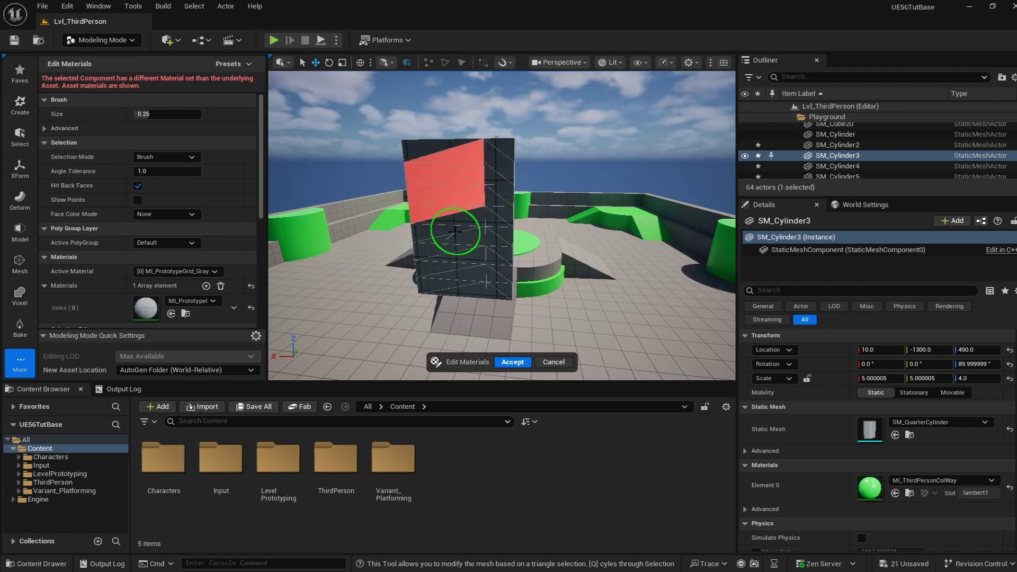
# Set the selection mode to All in Group and select the quarter cylinder's entire flat back side
pyautogui.click(191, 158)
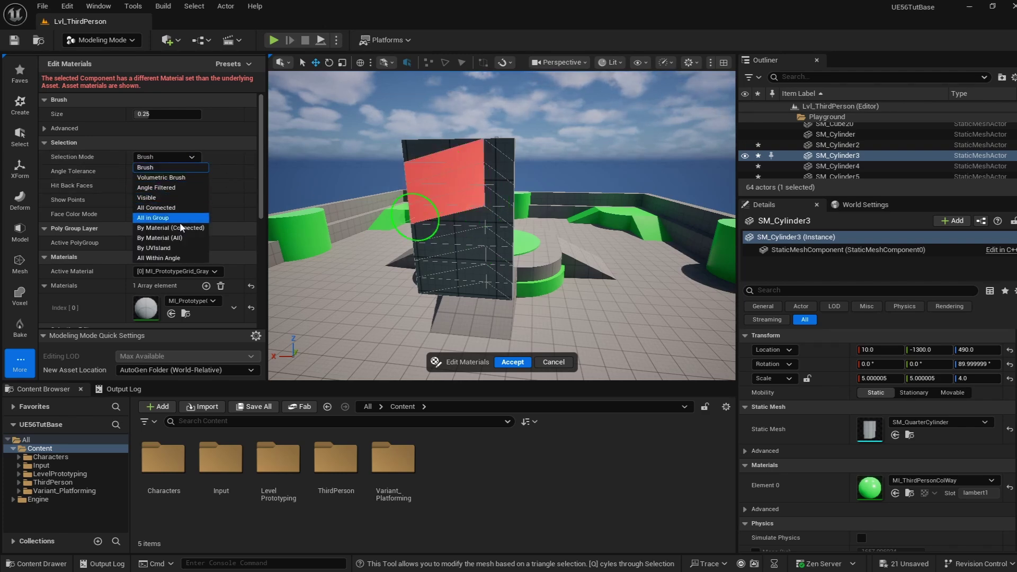
pyautogui.click(153, 217)
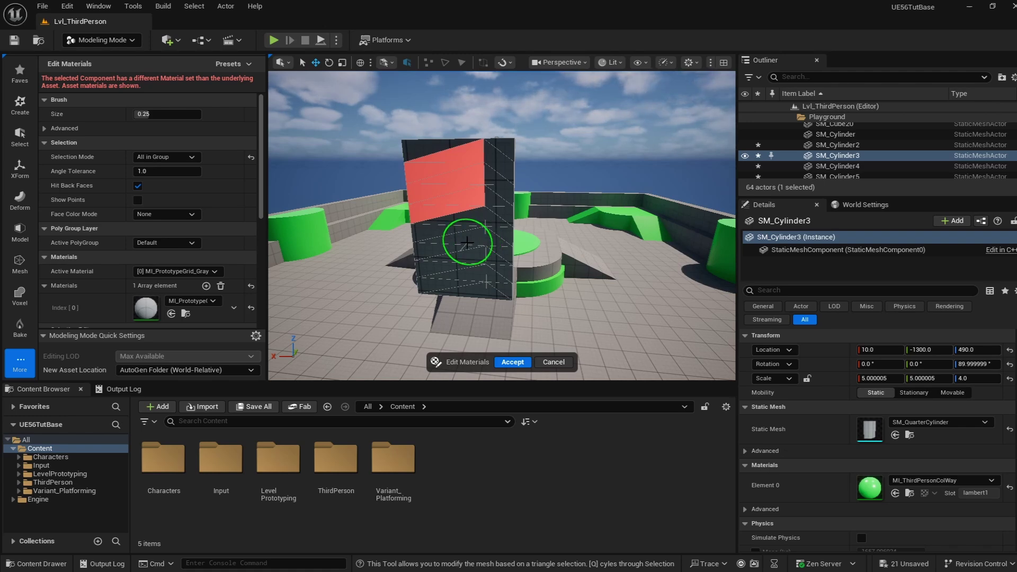
pyautogui.click(467, 244)
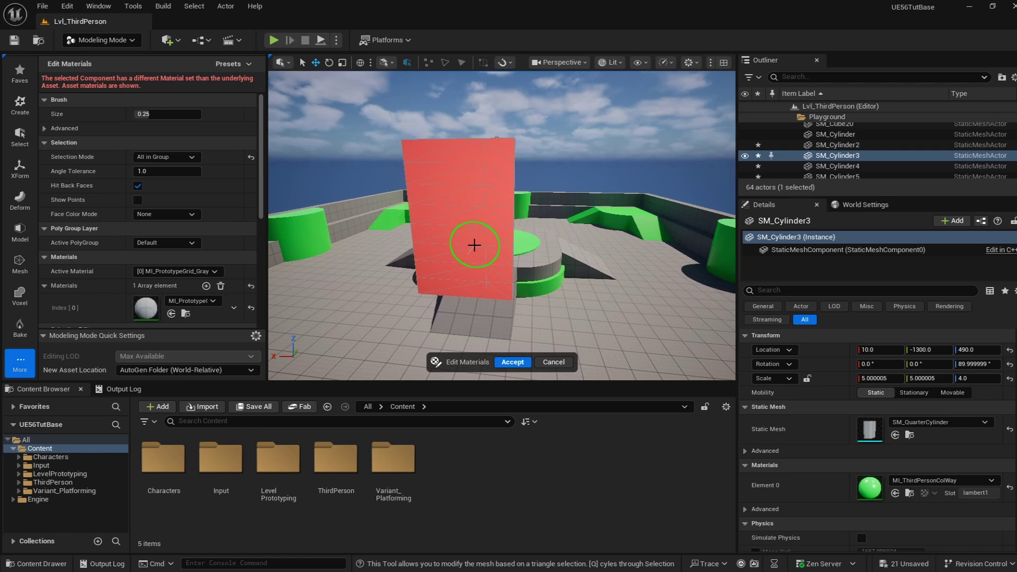
# Add four new elements to the Materials array in Edit Materials
pyautogui.scroll(-2, 75, 219)
pyautogui.scroll(-3, 75, 219)
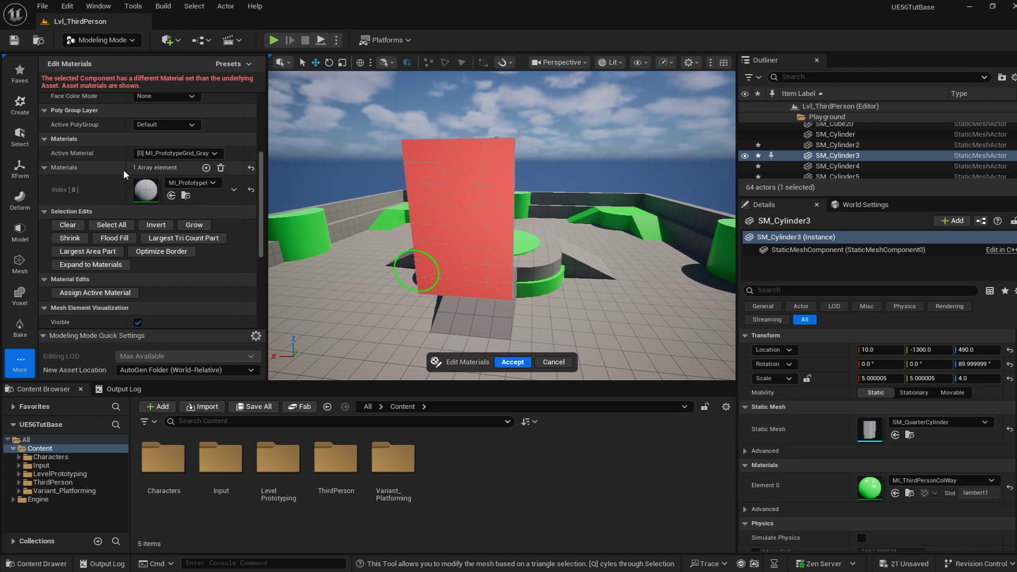
pyautogui.click(206, 168)
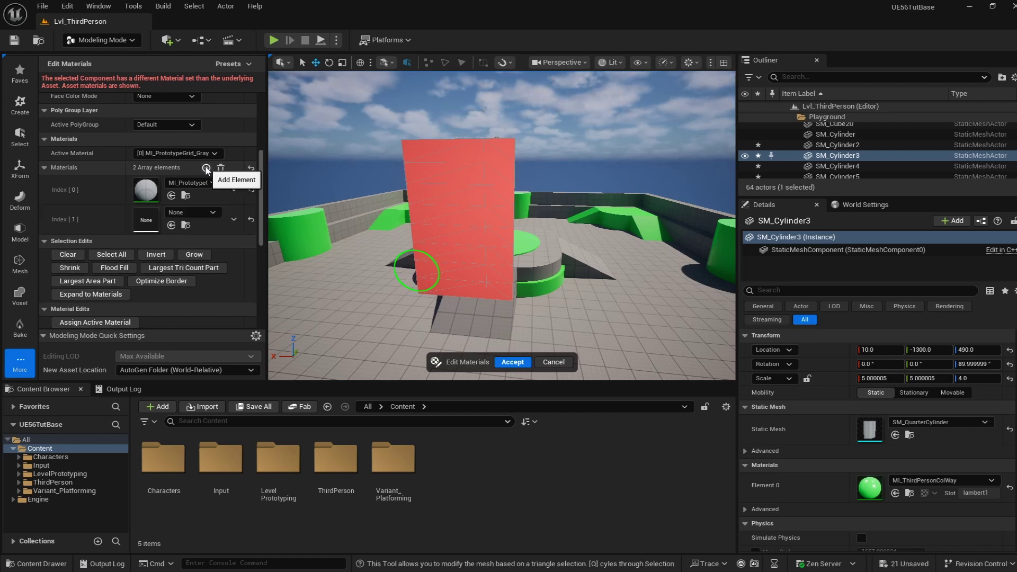
pyautogui.click(206, 168)
pyautogui.click(206, 168)
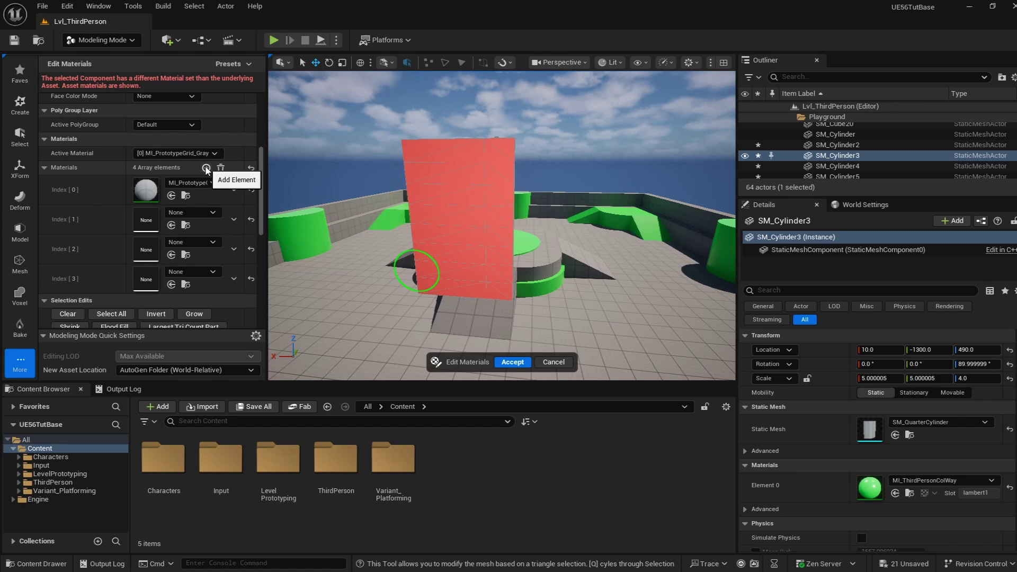
pyautogui.click(206, 168)
# Fill material slots 1 to 4 with AliasReference, AnimSharingBlue, AnimSharingRed and Anisotropy
pyautogui.scroll(-1, 125, 210)
pyautogui.click(192, 194)
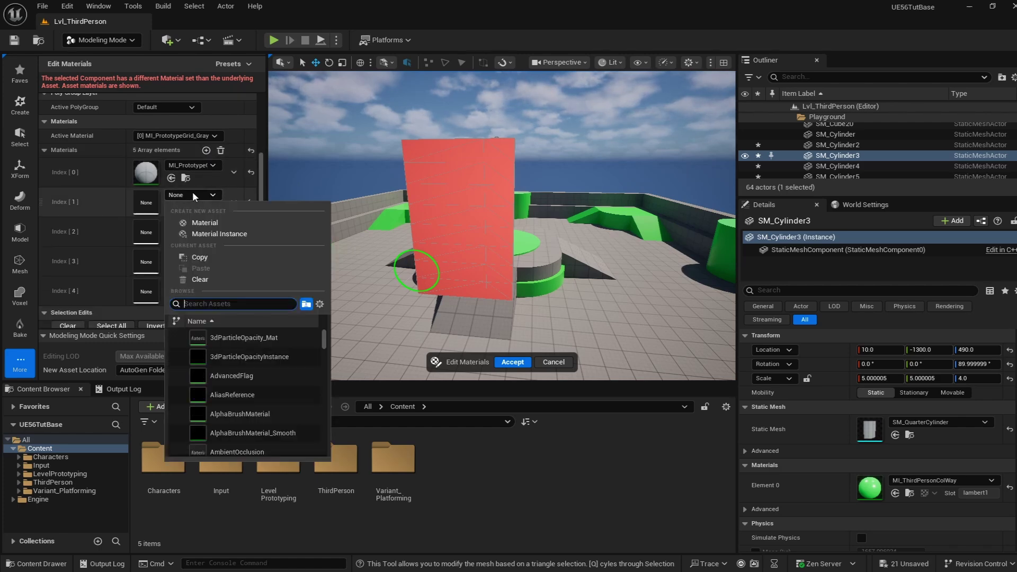
pyautogui.click(228, 389)
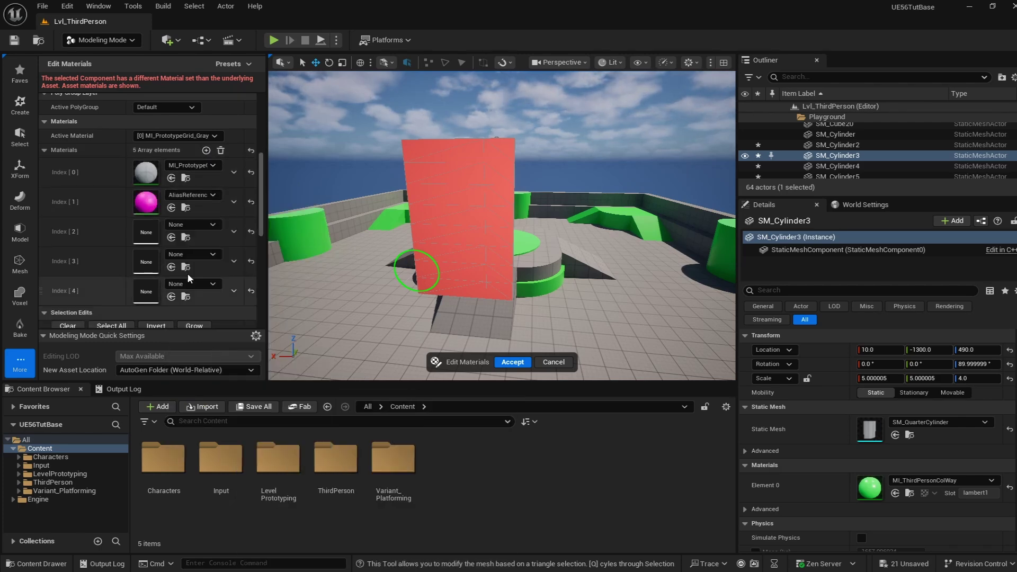
pyautogui.click(191, 225)
pyautogui.click(233, 444)
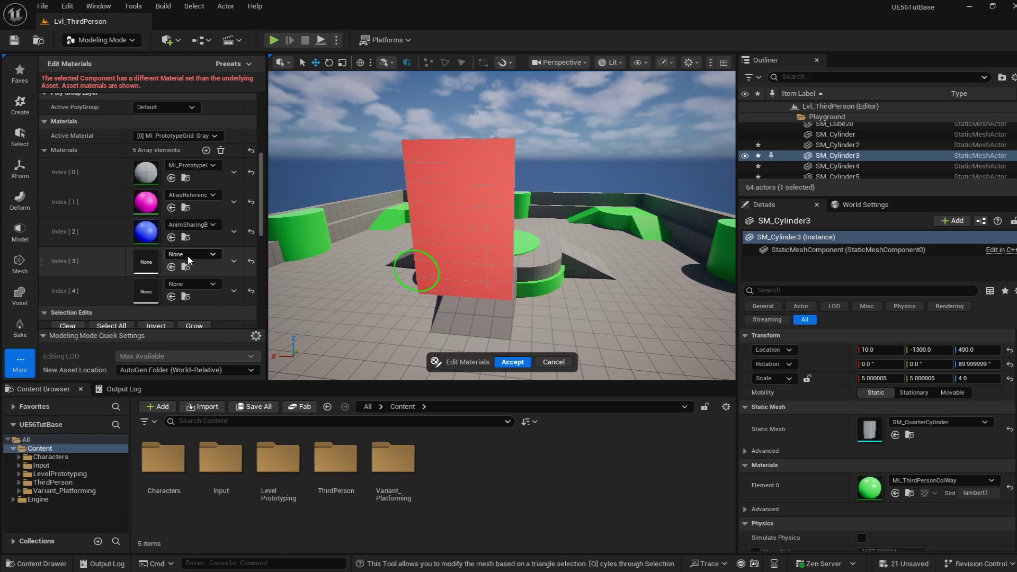
pyautogui.click(191, 254)
pyautogui.click(224, 478)
pyautogui.click(192, 285)
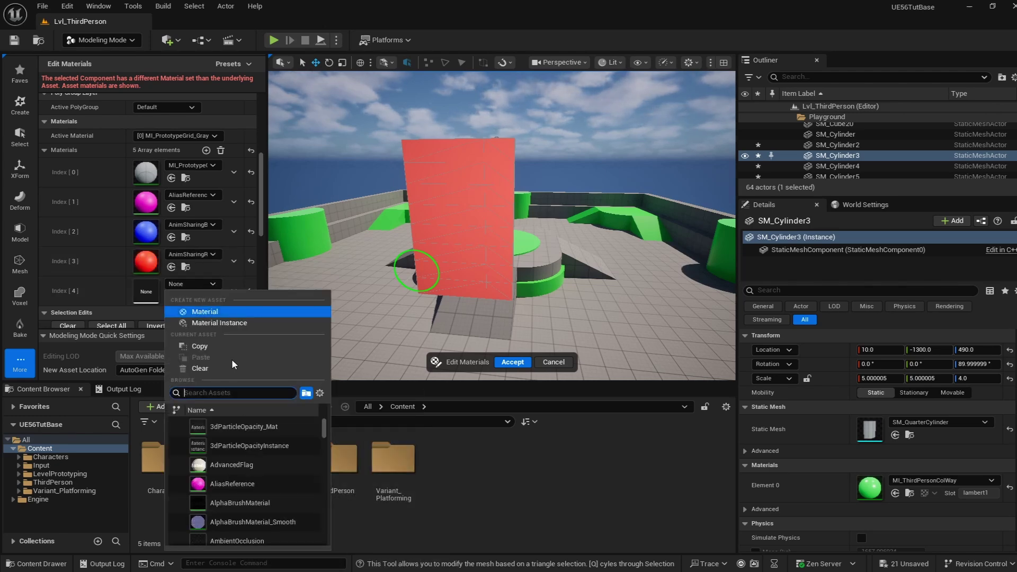
pyautogui.click(245, 461)
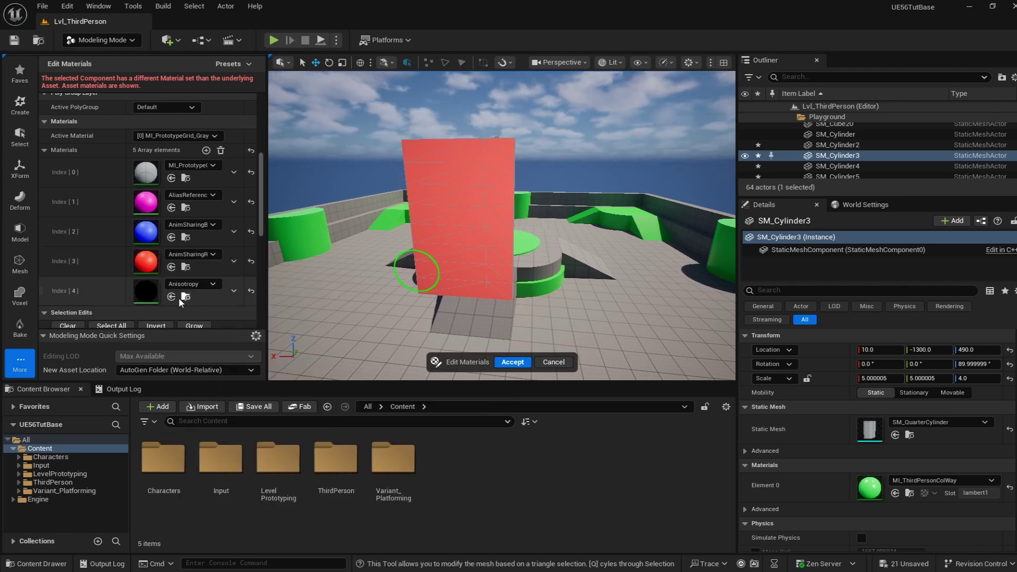
# Deselect and reselect the flat back side, and assign AliasReference to it as the active material
pyautogui.keyDown('shift'); pyautogui.click(461, 192); pyautogui.keyUp('shift')
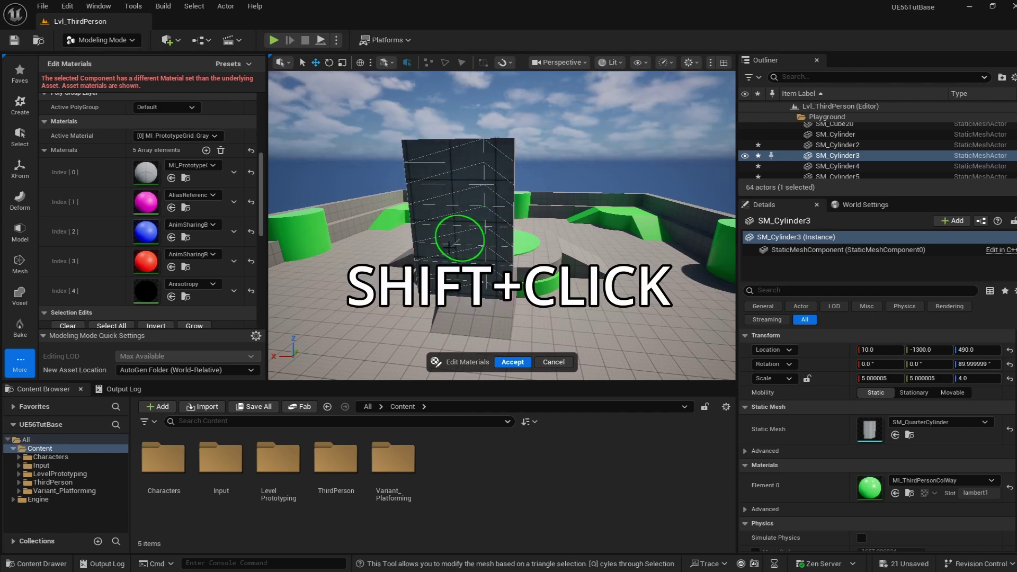
pyautogui.keyDown('shift'); pyautogui.click(466, 206); pyautogui.keyUp('shift')
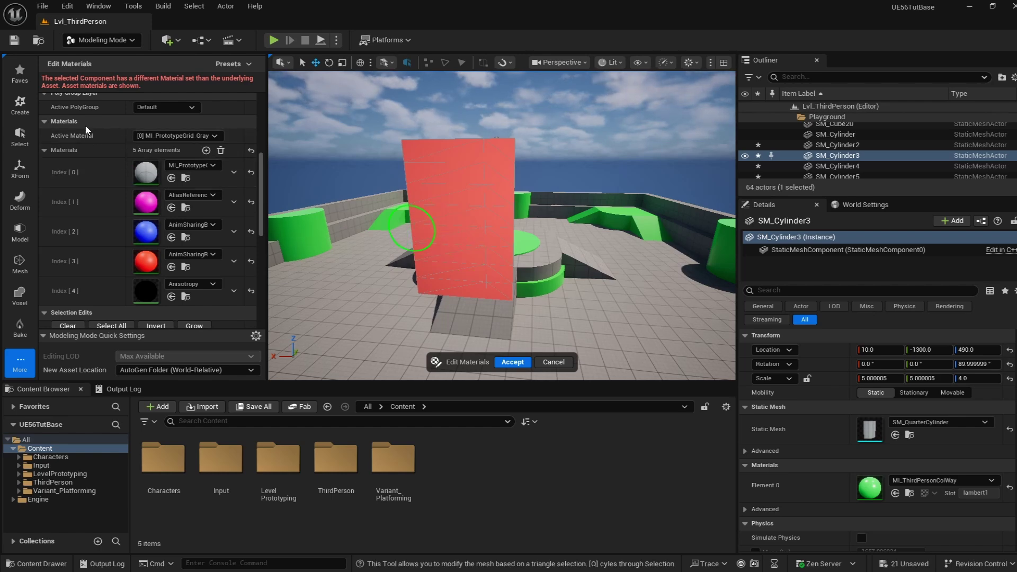
pyautogui.click(177, 135)
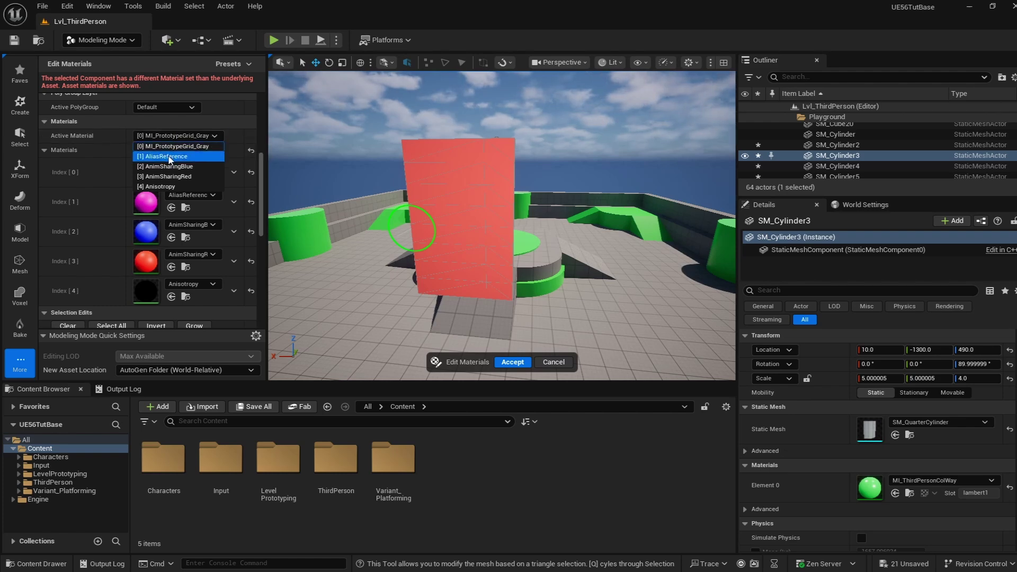
pyautogui.click(168, 156)
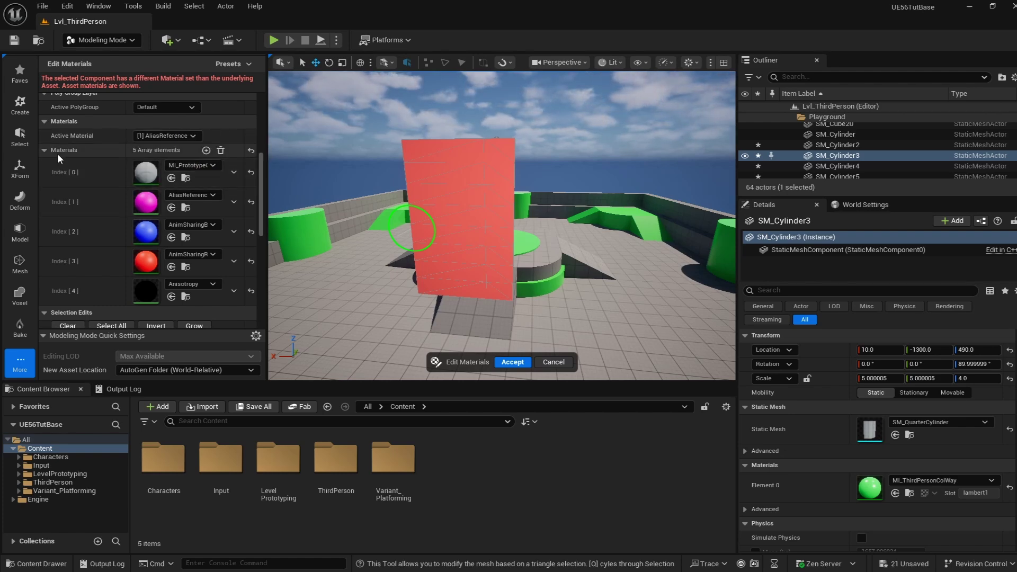
pyautogui.click(44, 150)
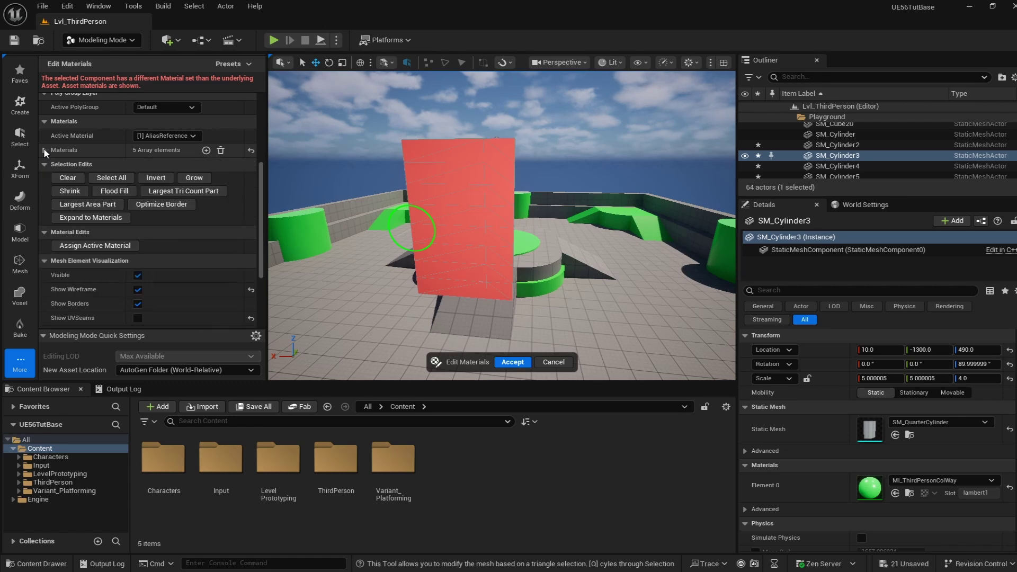
pyautogui.click(115, 247)
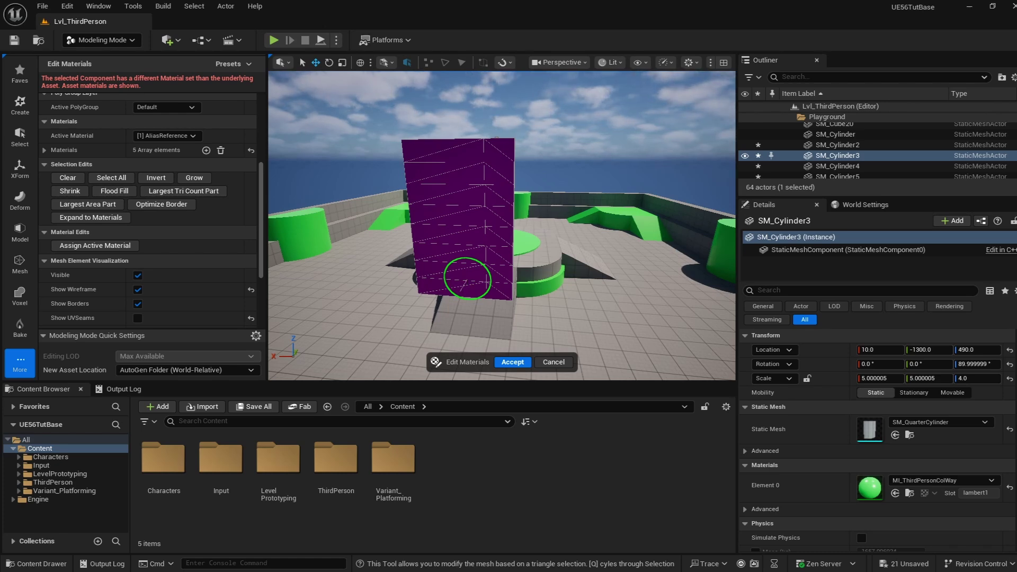
# Select the quarter cylinder's top face group and assign the AnimSharingBlue material to it
pyautogui.moveTo(467, 278); pyautogui.dragTo(467, 296, button='right')
pyautogui.press('e')
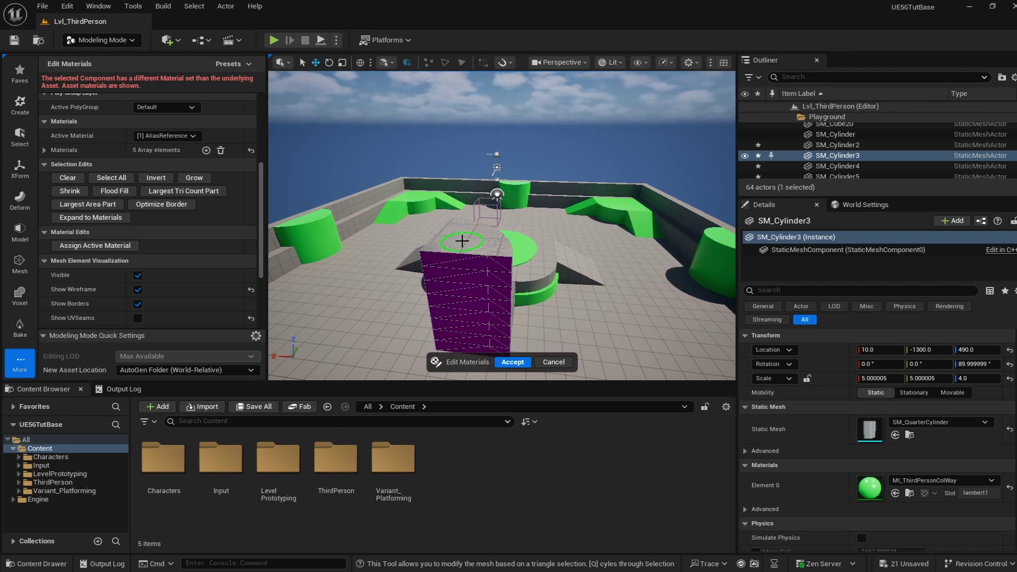
pyautogui.click(462, 241)
pyautogui.press('e')
pyautogui.moveTo(462, 241); pyautogui.dragTo(462, 283, button='right')
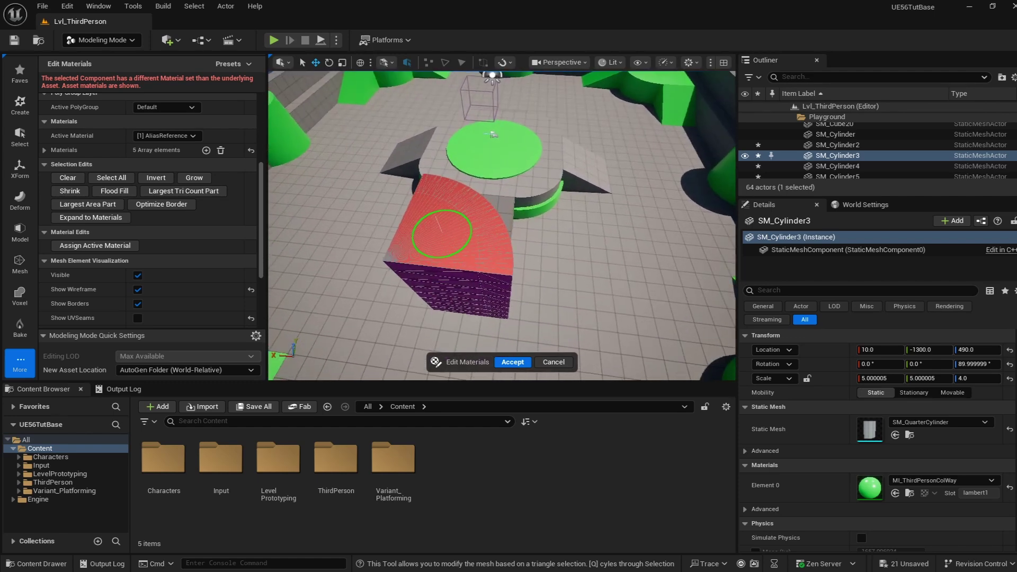
pyautogui.click(186, 137)
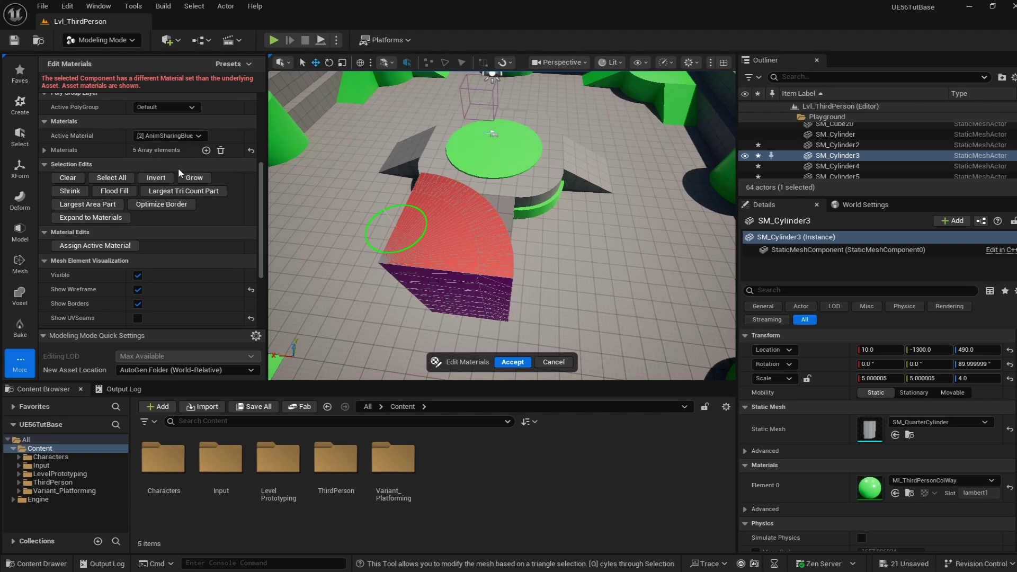
pyautogui.click(180, 164)
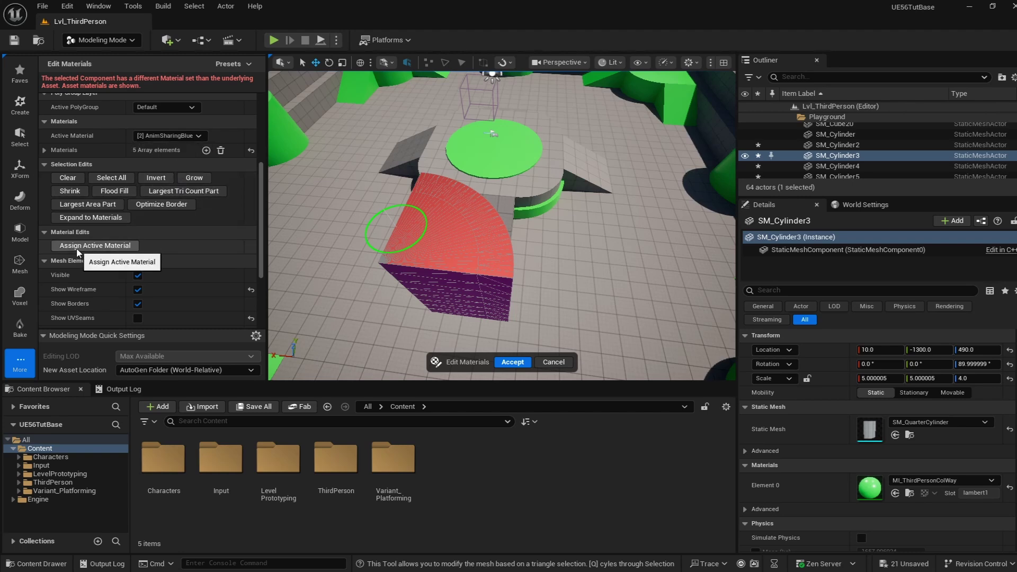
pyautogui.click(77, 247)
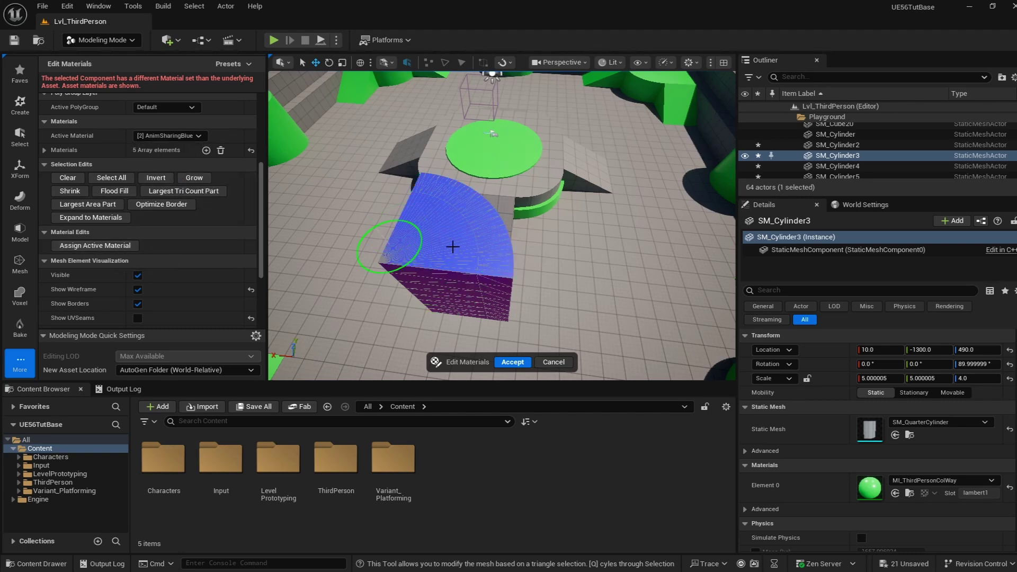
# Select the quarter cylinder's other flat side, still gray, and assign the AnimSharingRed material to it
pyautogui.keyDown('alt'); pyautogui.moveTo(408, 258); pyautogui.dragTo(562, 196); pyautogui.keyUp('alt')
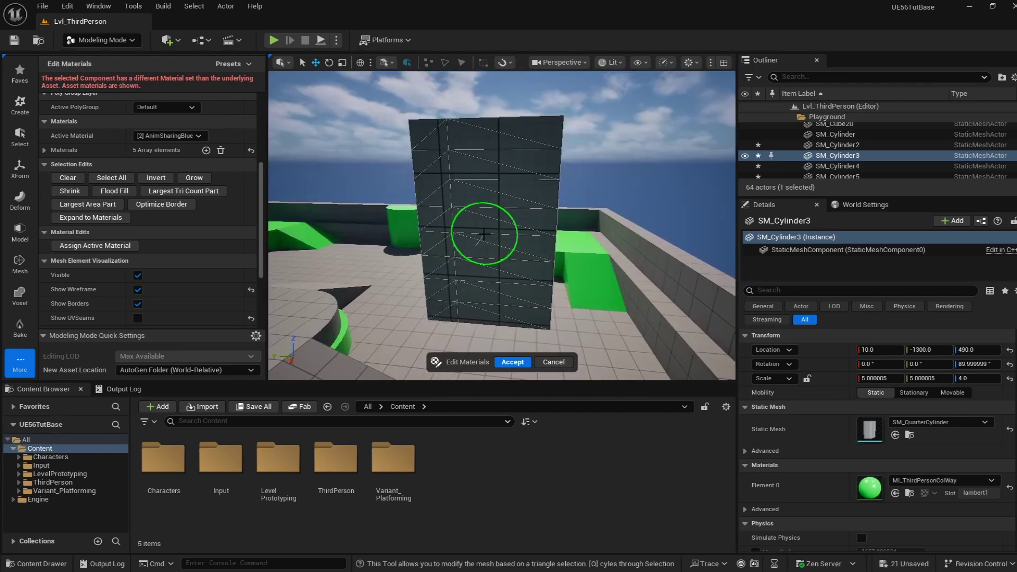
pyautogui.click(459, 262)
pyautogui.click(166, 136)
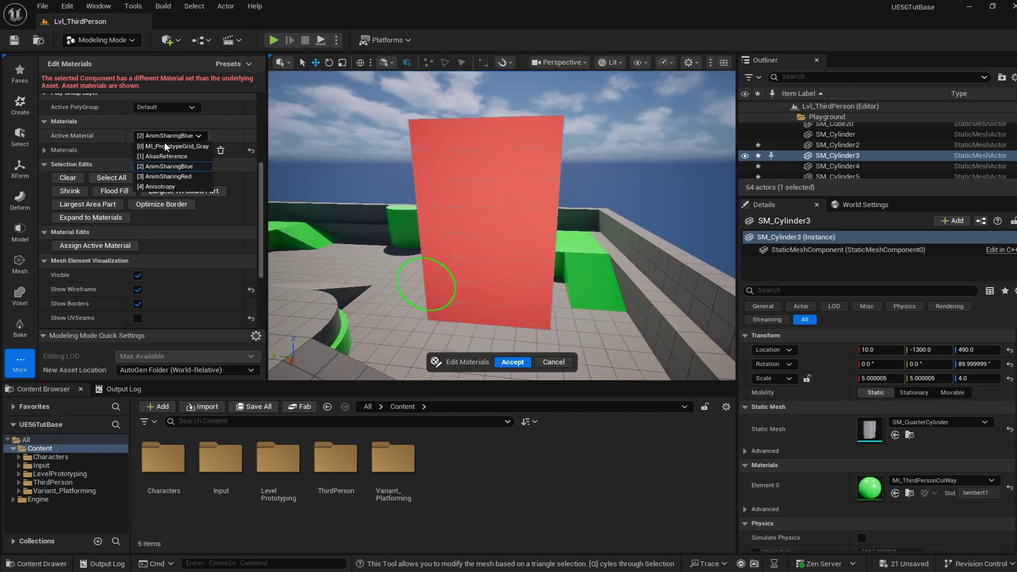
pyautogui.click(170, 174)
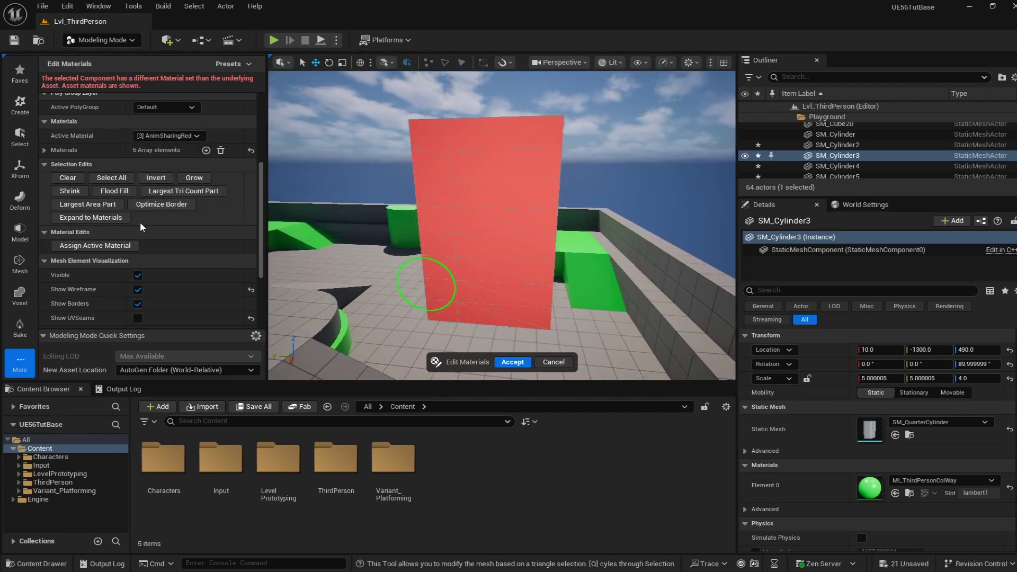
pyautogui.click(116, 245)
# Select the curved side of the quarter cylinder and assign the Anisotropy material to it
pyautogui.moveTo(450, 271)
pyautogui.keyDown('alt'); pyautogui.mouseDown()
pyautogui.moveTo(375, 295)
pyautogui.moveTo(466, 295)
pyautogui.moveTo(456, 272)
pyautogui.moveTo(465, 258)
pyautogui.mouseUp(); pyautogui.keyUp('alt')
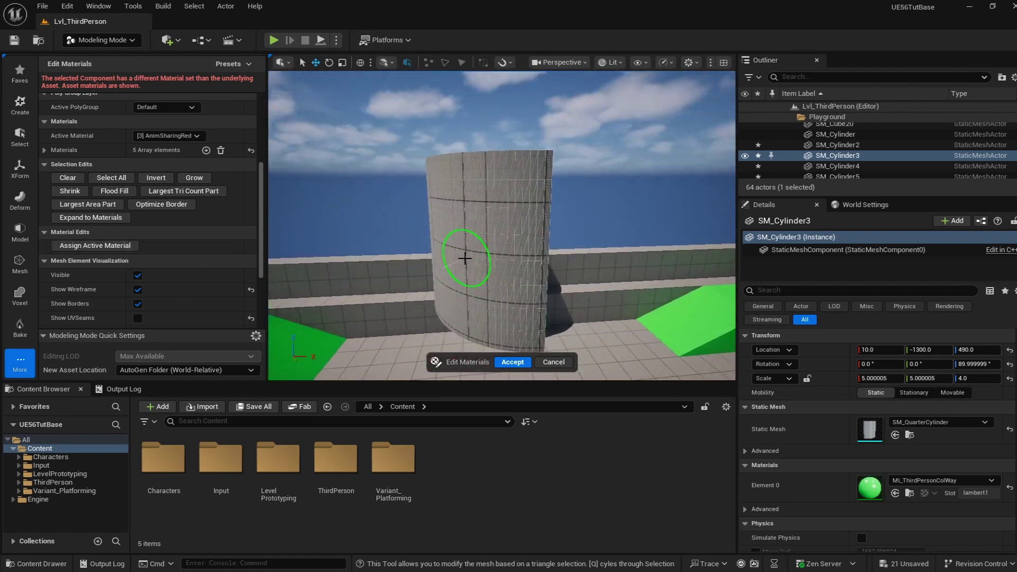
pyautogui.click(465, 258)
pyautogui.click(166, 135)
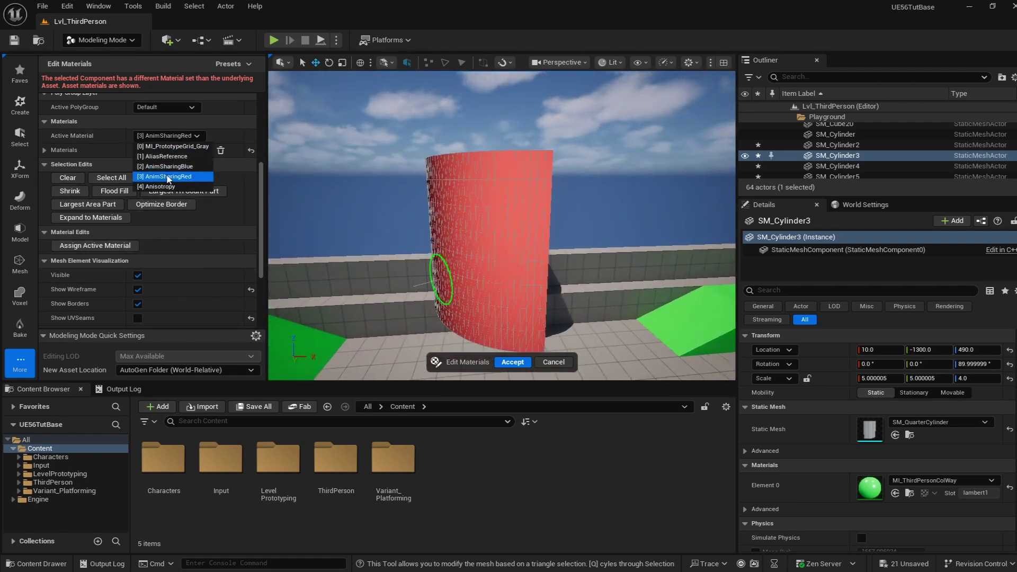
pyautogui.click(159, 187)
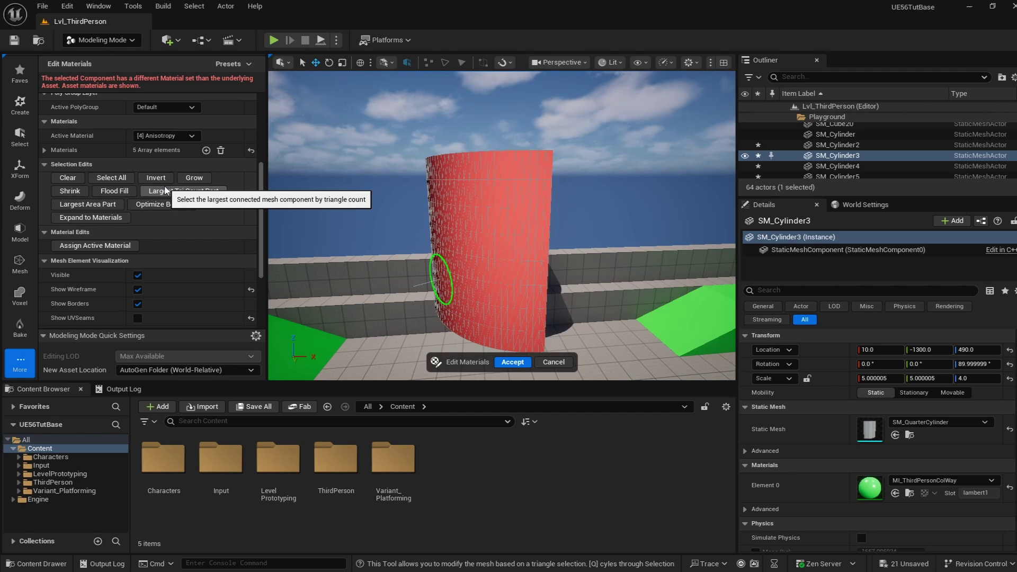
pyautogui.click(111, 246)
# Assign MI_PrototypeGrid_Gray to the quarter cylinder's bottom face and accept the material edits
pyautogui.keyDown('alt'); pyautogui.moveTo(393, 264); pyautogui.dragTo(412, 267); pyautogui.keyUp('alt')
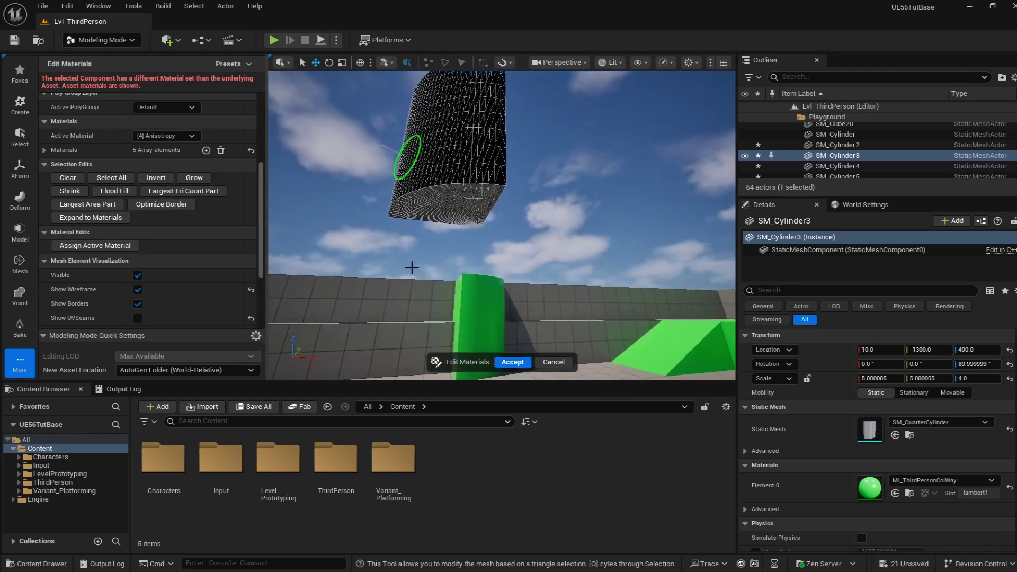
pyautogui.click(450, 210)
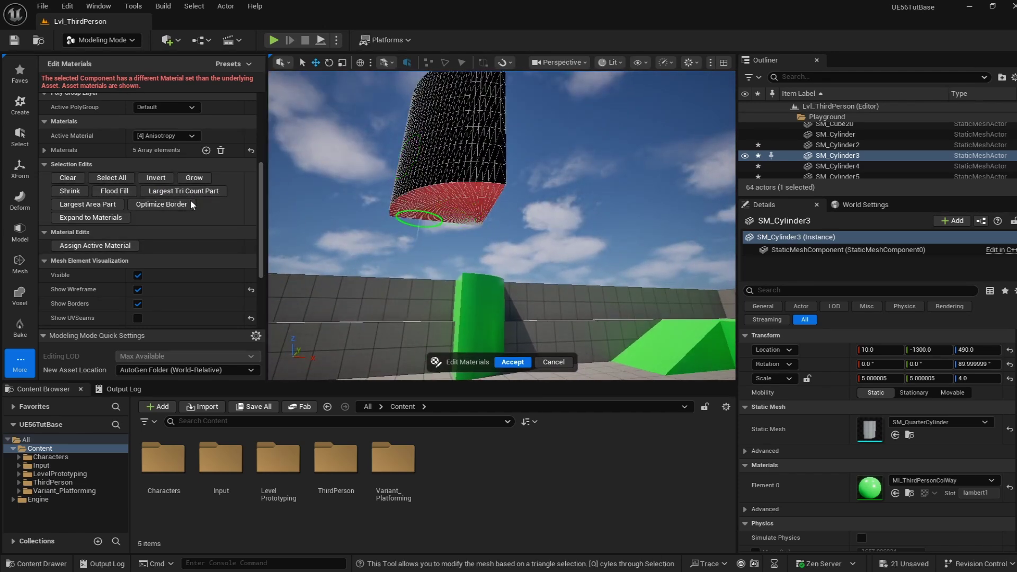
pyautogui.click(163, 135)
pyautogui.click(166, 148)
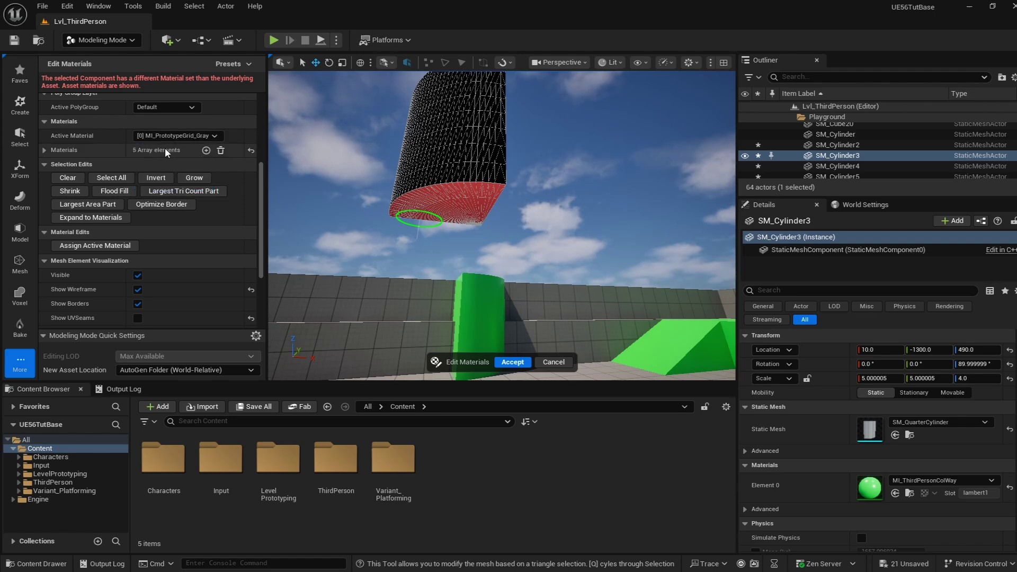
pyautogui.click(101, 246)
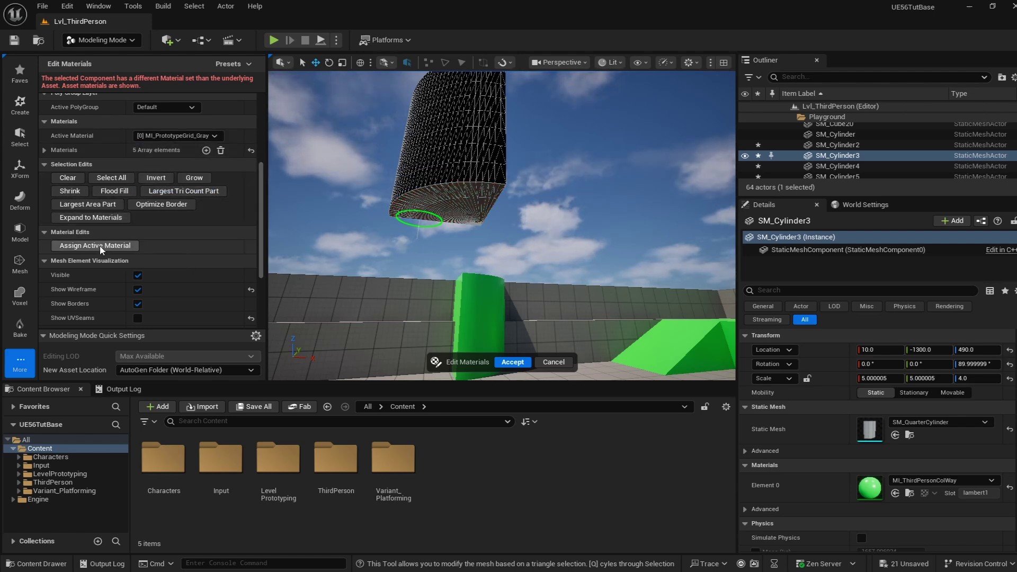
pyautogui.moveTo(418, 249)
pyautogui.mouseDown(button='right')
pyautogui.moveTo(411, 296)
pyautogui.moveTo(456, 259)
pyautogui.moveTo(401, 258)
pyautogui.moveTo(410, 258)
pyautogui.mouseUp(button='right')
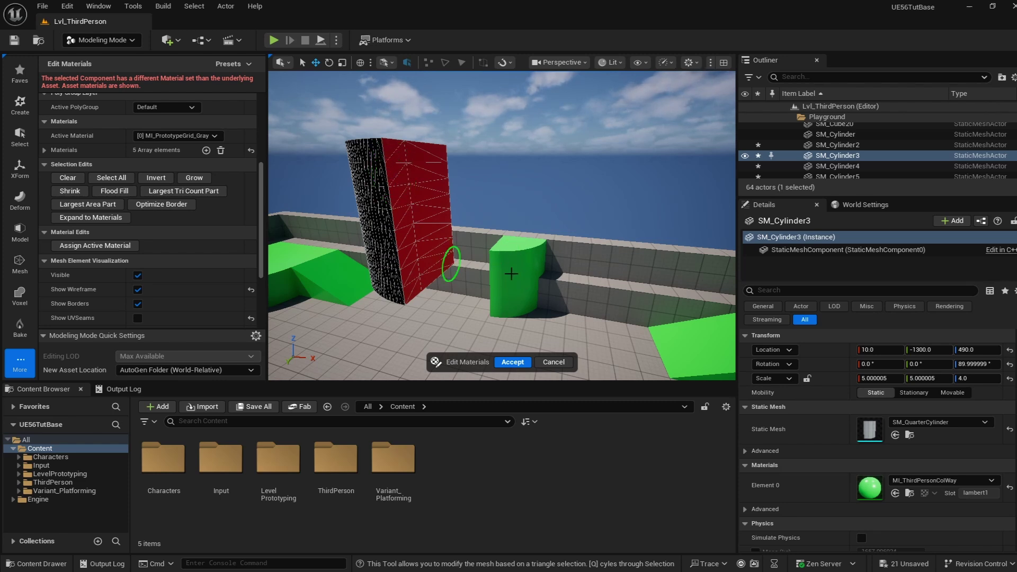
pyautogui.click(512, 363)
# Change the quarter cylinder's Element 4 material to ArrowMaterial and check the recoloured curved side
pyautogui.press('a')
pyautogui.moveTo(469, 300); pyautogui.dragTo(442, 297, button='right')
pyautogui.press('d')
pyautogui.scroll(-3, 895, 440)
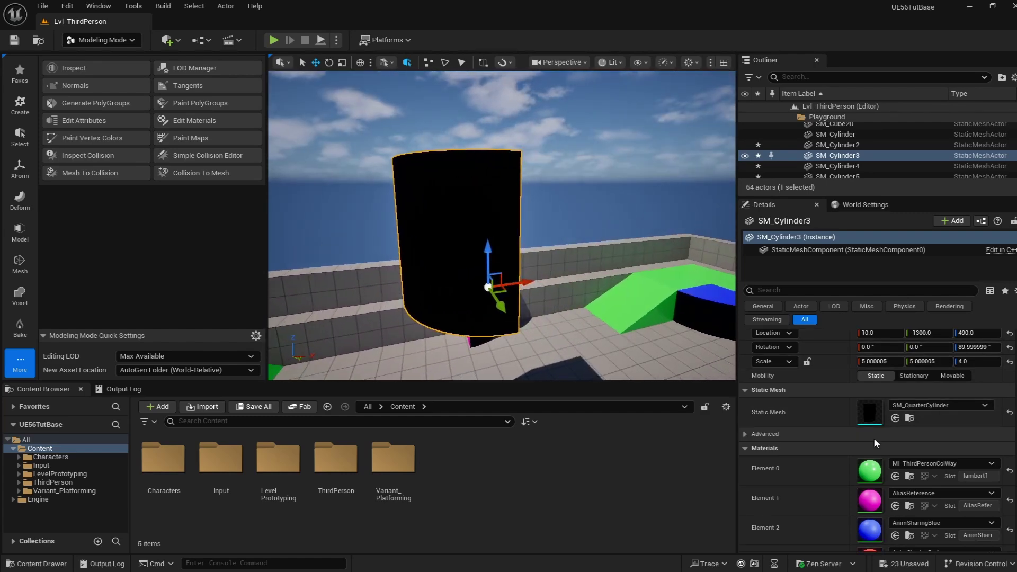
pyautogui.scroll(-3, 858, 434)
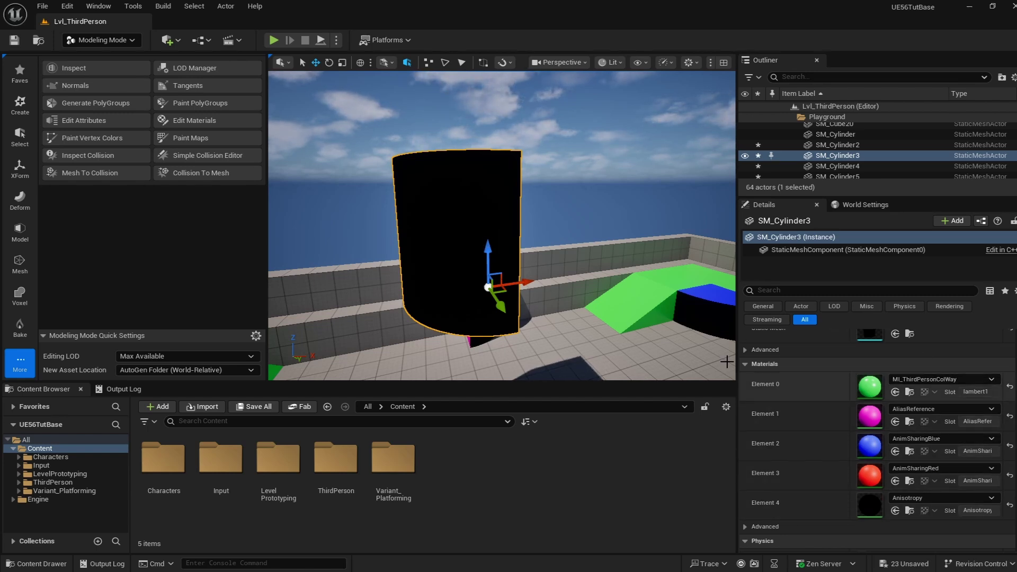
pyautogui.click(926, 498)
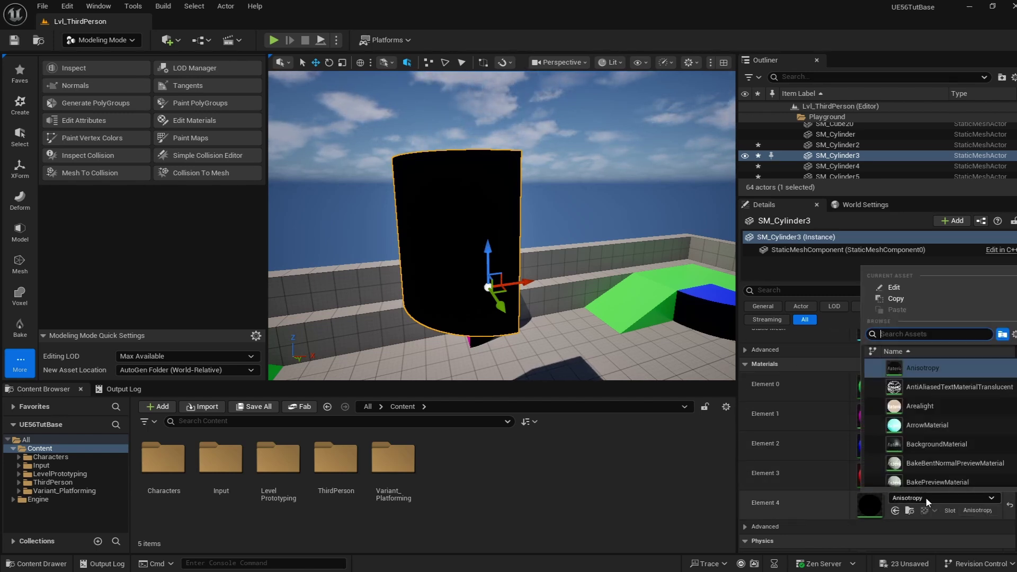
pyautogui.click(914, 428)
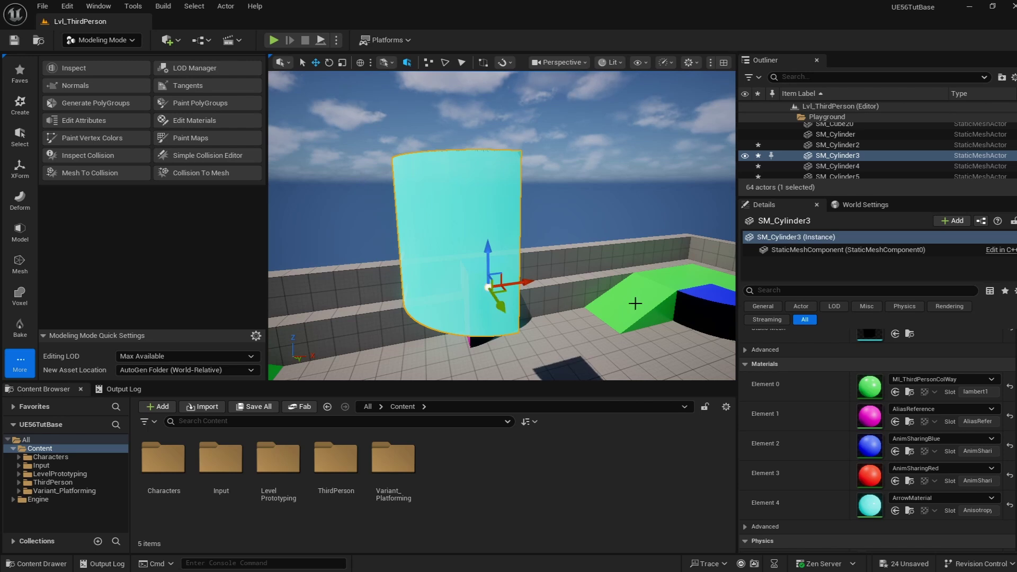
pyautogui.press('d')
pyautogui.moveTo(630, 302); pyautogui.dragTo(604, 308, button='right')
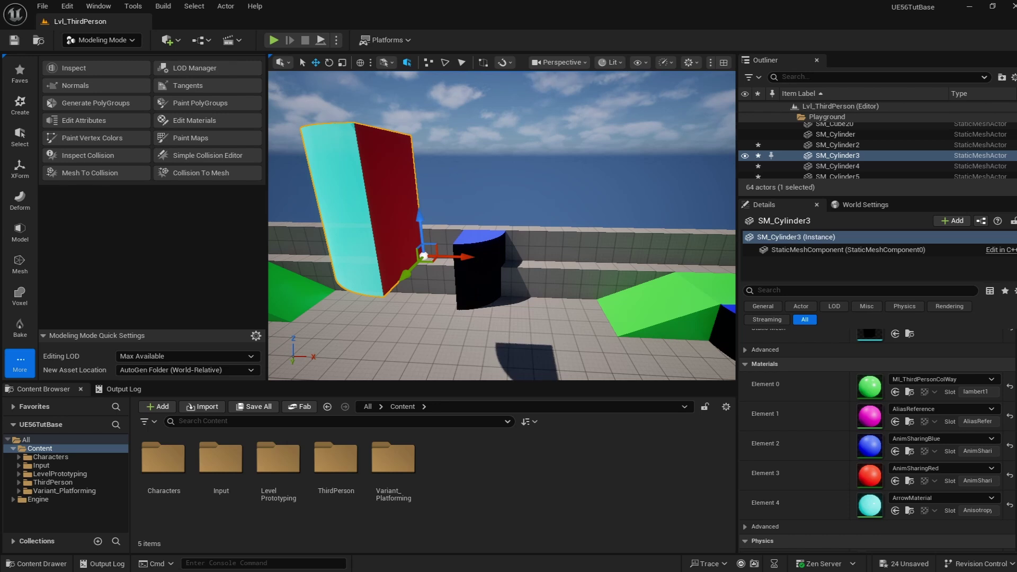
pyautogui.moveTo(475, 290); pyautogui.dragTo(493, 289, button='right')
pyautogui.press('a')
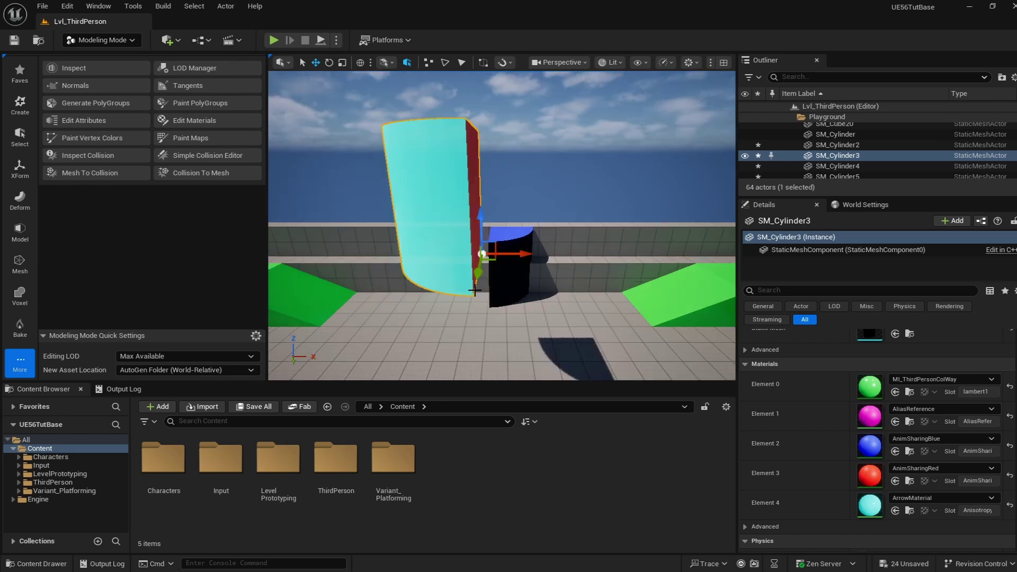